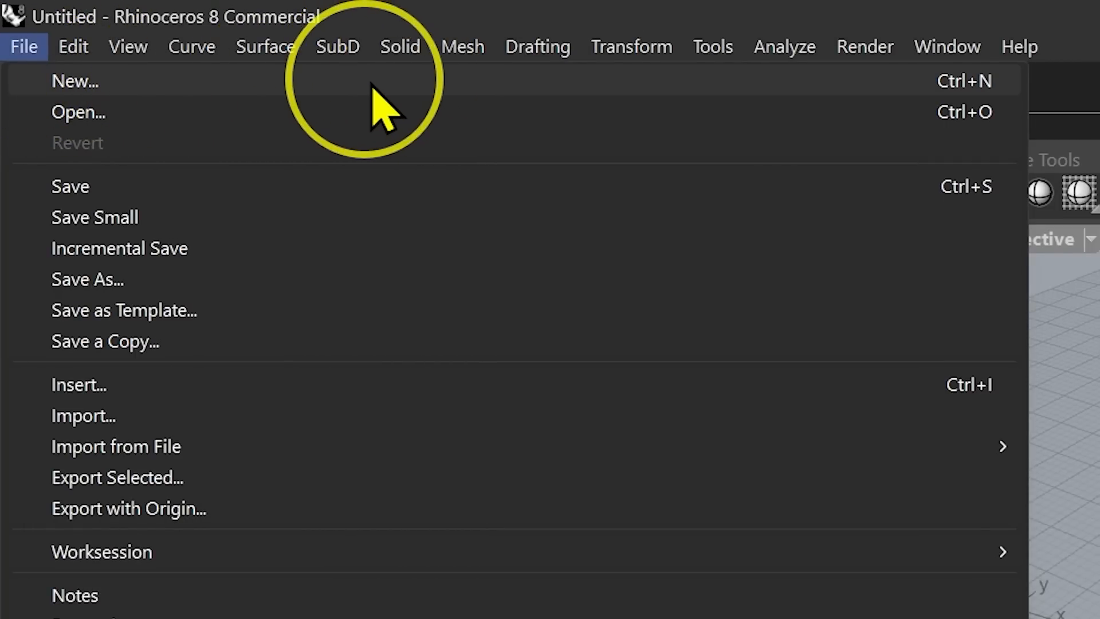
Start a new model from the Small Objects - Millimeters template.
{"action": "left_click", "coordinate": [964, 83]}
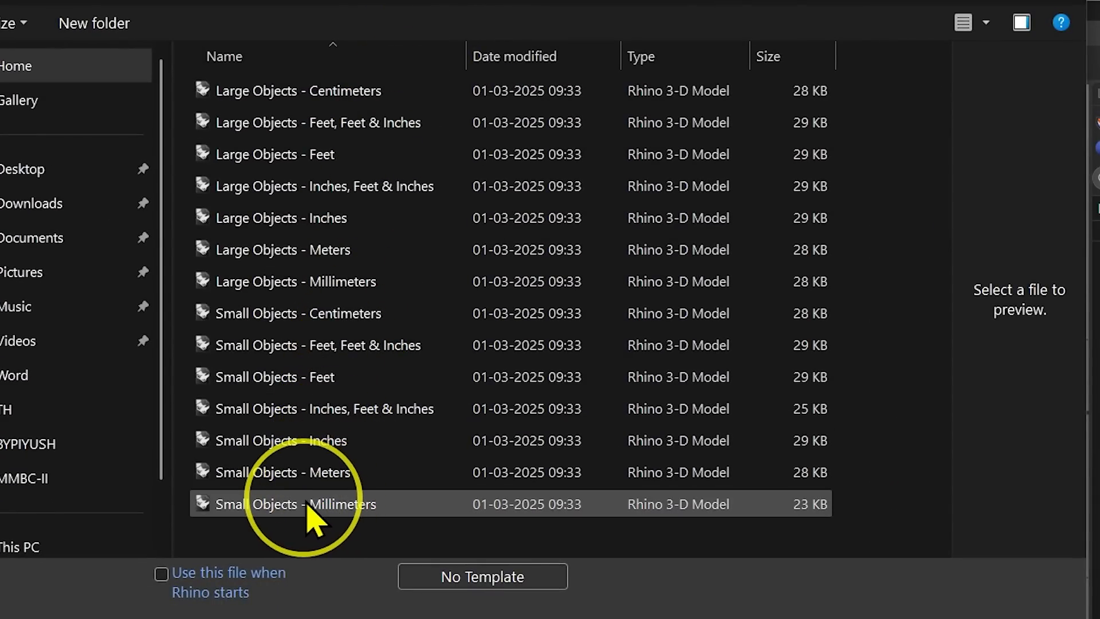
{"action": "left_click", "coordinate": [433, 509]}
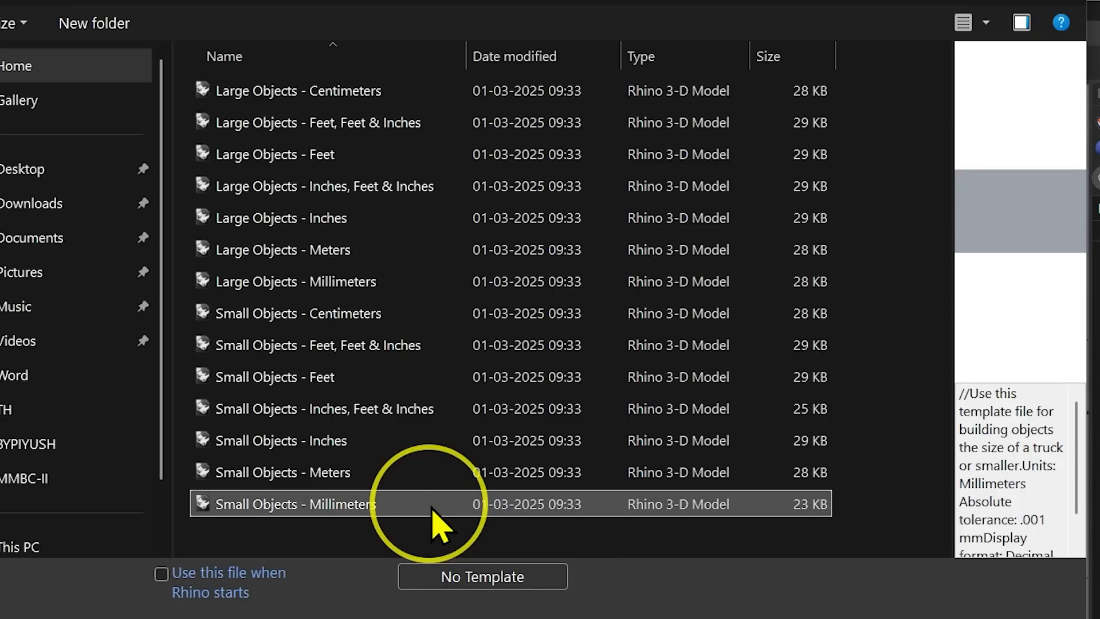
{"action": "double_click", "coordinate": [433, 509]}
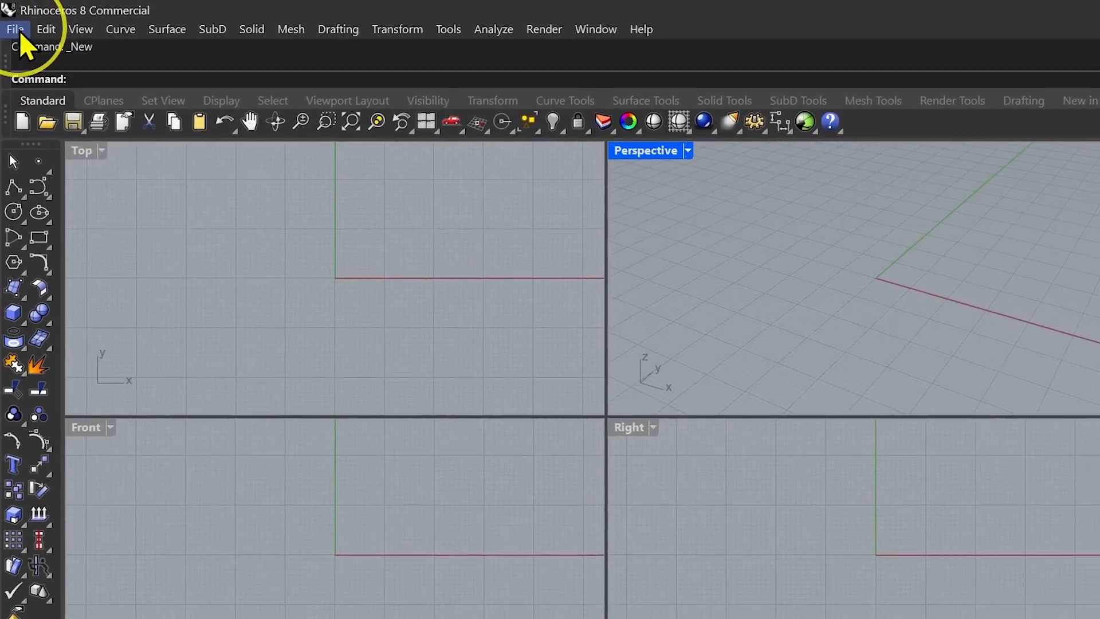
Save the model as 008-Ex-3-Lines, reusing the existing exercise file name as a starting point.
{"action": "left_click", "coordinate": [12, 24]}
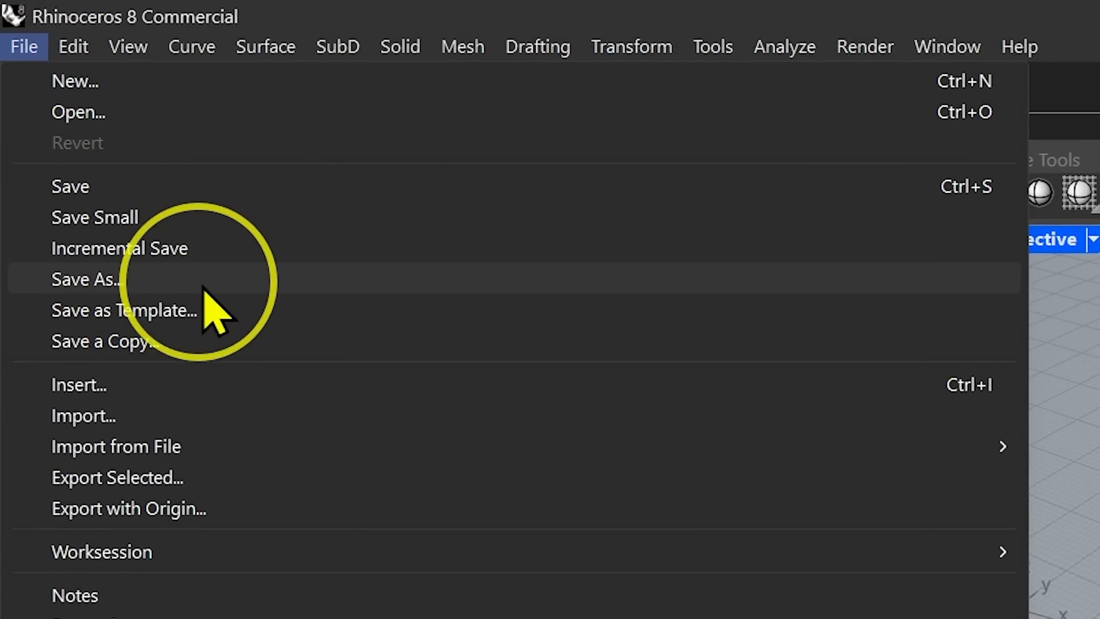
{"action": "left_click", "coordinate": [303, 286]}
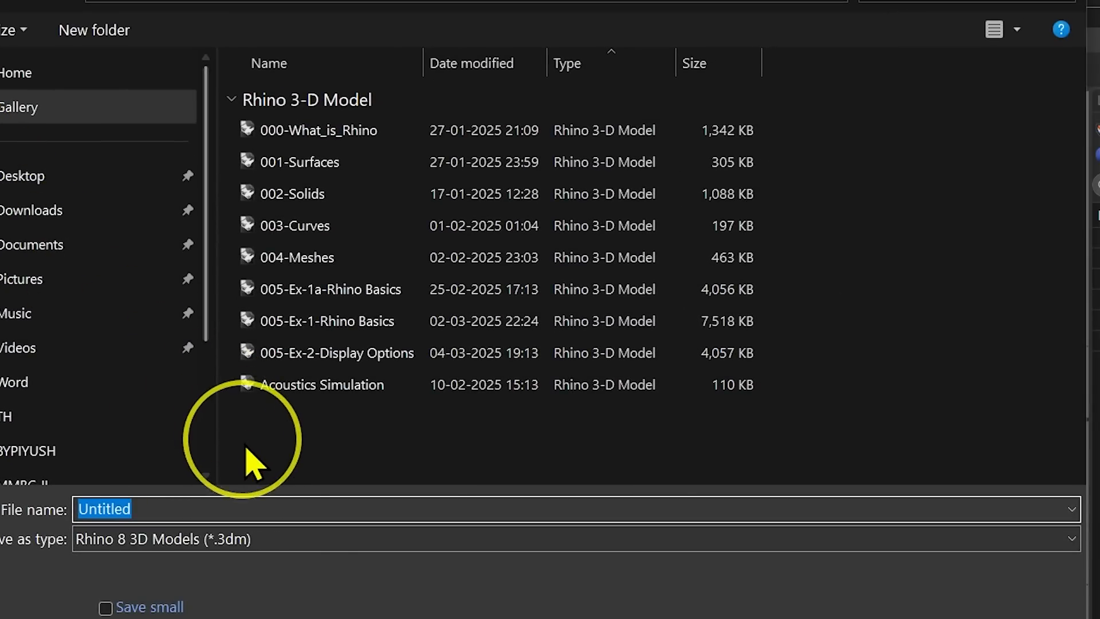
{"action": "left_click", "coordinate": [285, 360]}
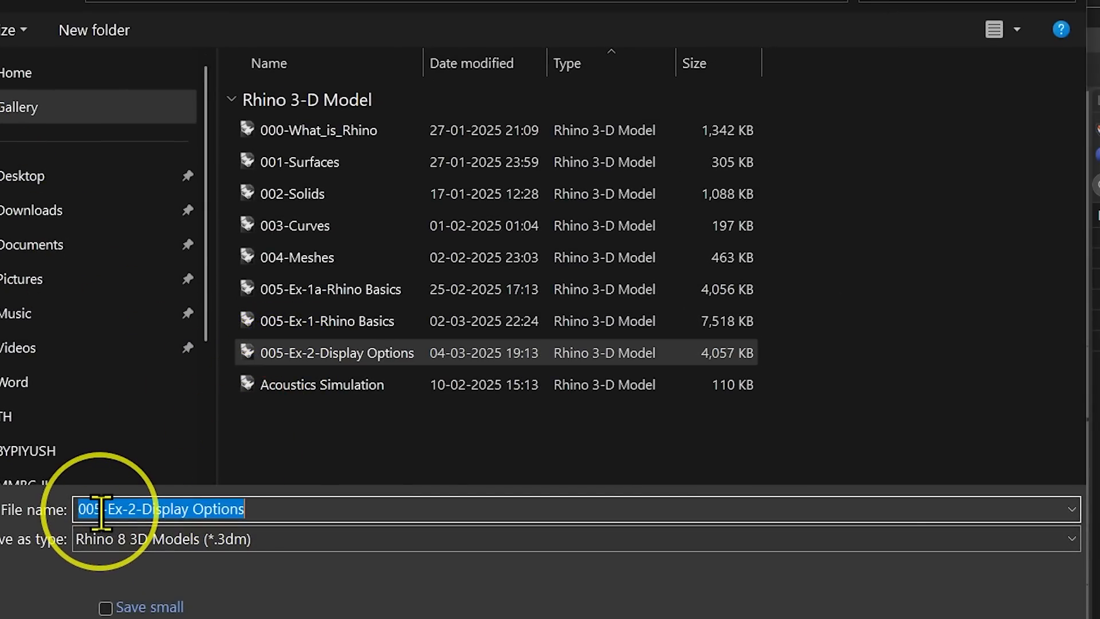
{"action": "left_click", "coordinate": [103, 508]}
{"action": "key", "text": "BackSpace"}
{"action": "type", "text": "8"}
{"action": "left_click", "coordinate": [137, 509]}
{"action": "key", "text": "BackSpace"}
{"action": "type", "text": "3"}
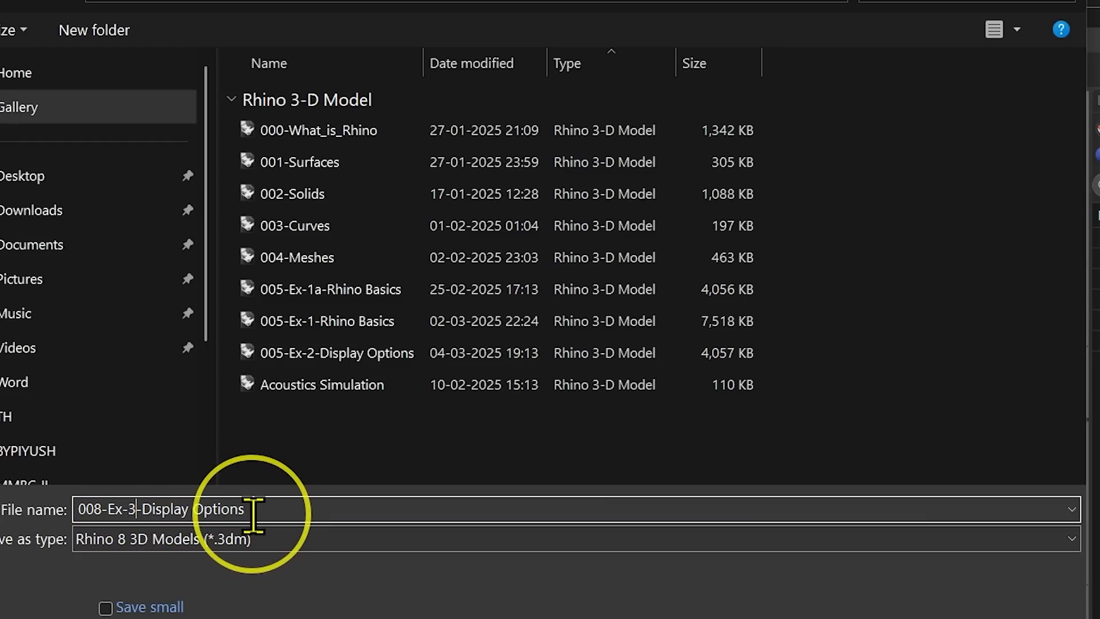
{"action": "left_click_drag", "start_coordinate": [246, 509], "coordinate": [143, 509]}
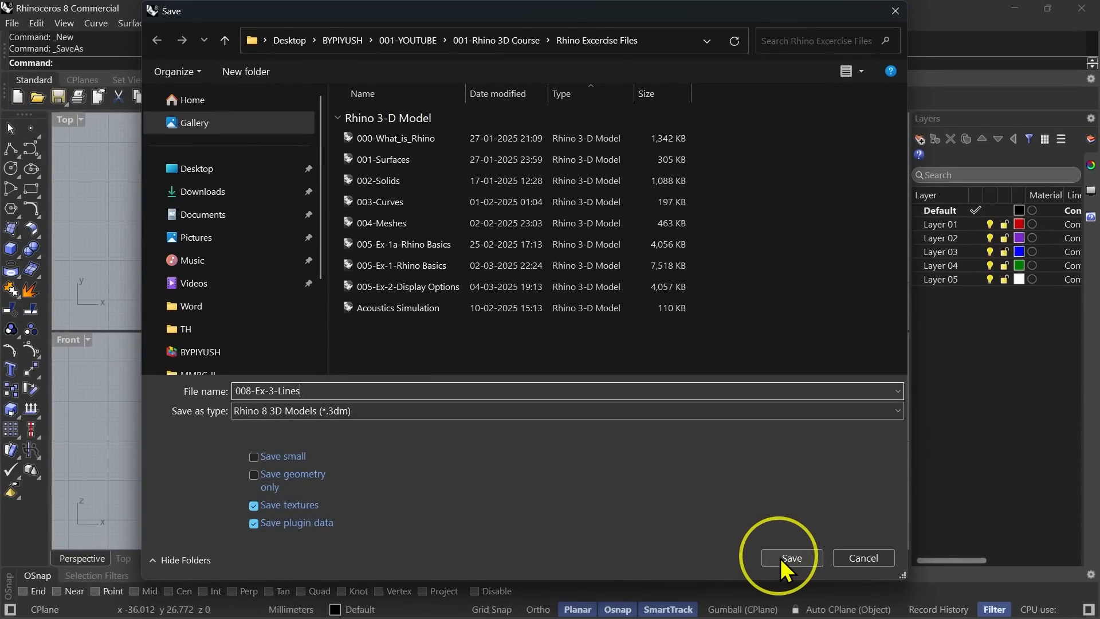
{"action": "left_click", "coordinate": [781, 558]}
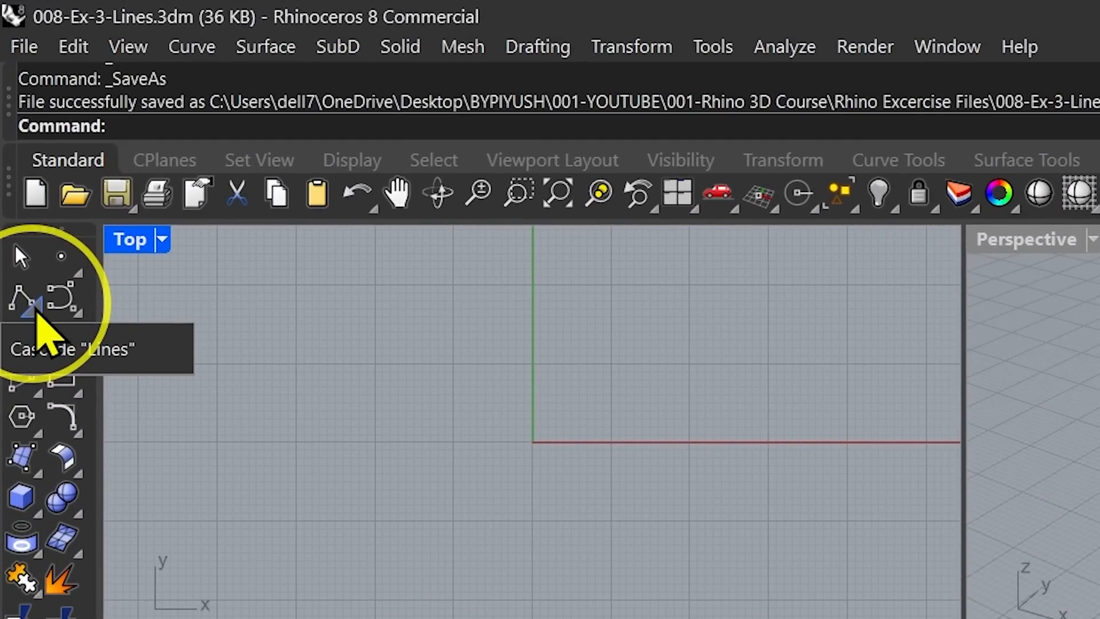
Tear off the Lines toolbar as a floating panel over the Top viewport.
{"action": "left_click", "coordinate": [36, 311]}
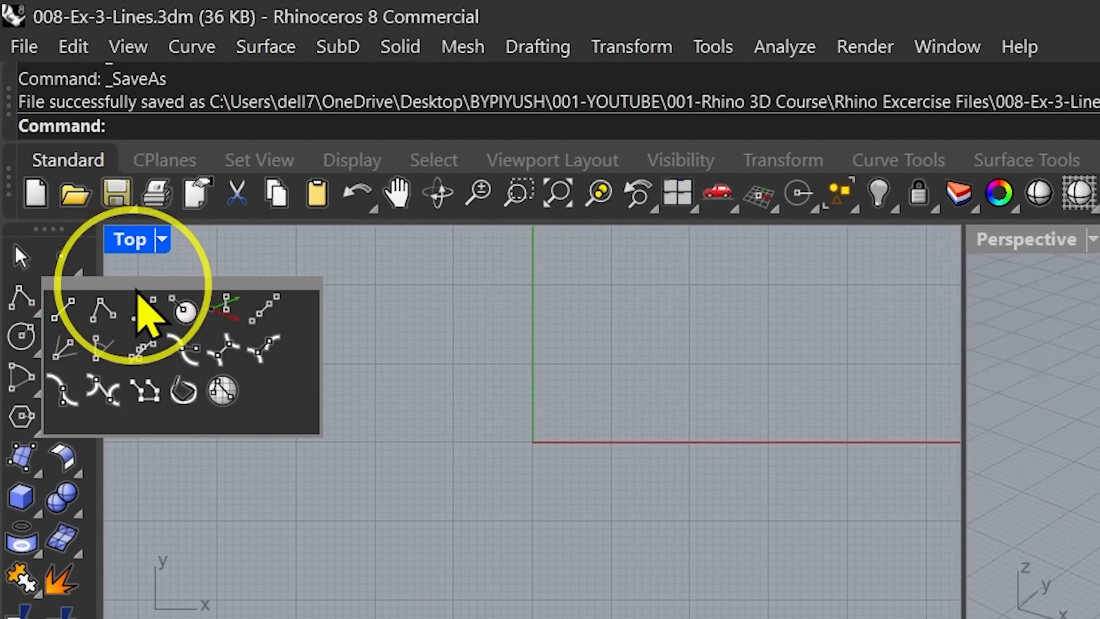
{"action": "left_click_drag", "start_coordinate": [138, 291], "coordinate": [376, 316]}
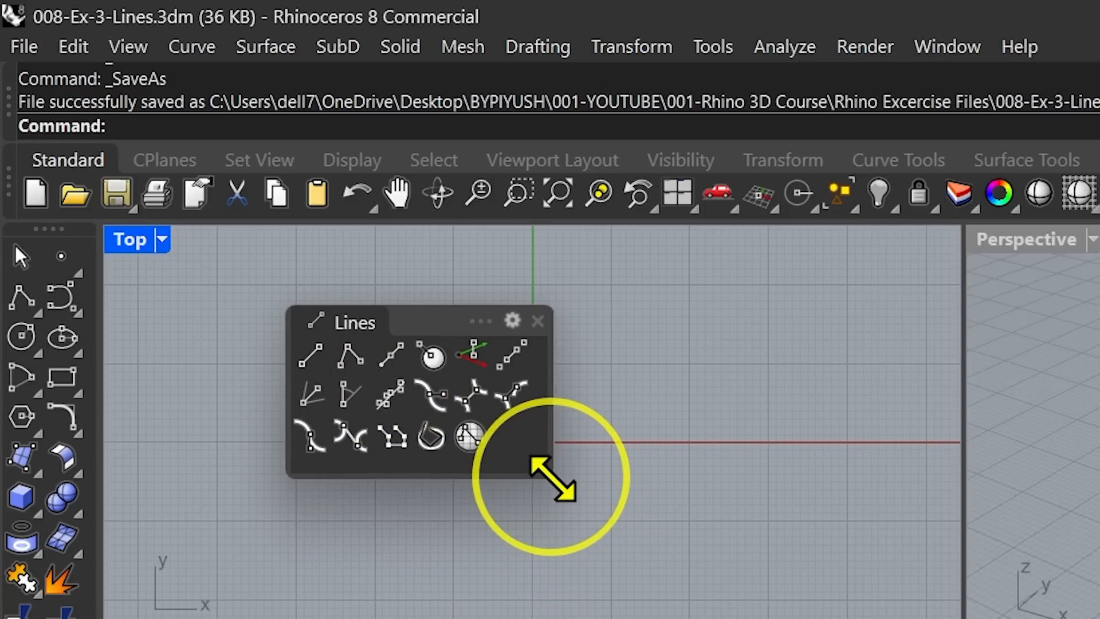
{"action": "left_click_drag", "start_coordinate": [553, 479], "coordinate": [561, 478]}
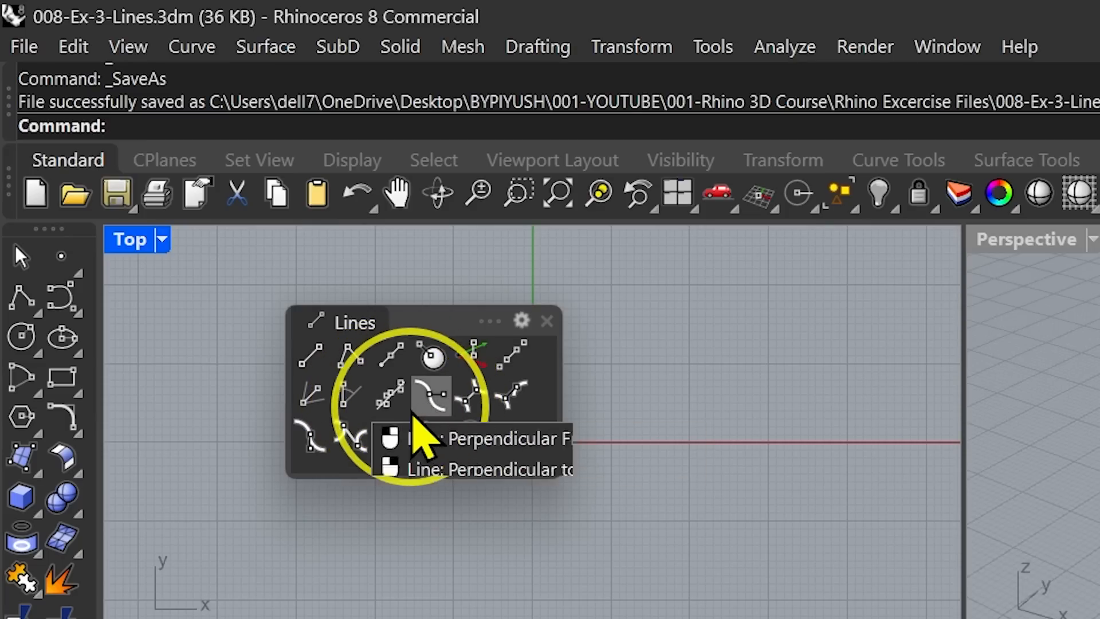
Close the floating Lines panel and delete the two selected objects.
{"action": "left_click", "coordinate": [430, 541]}
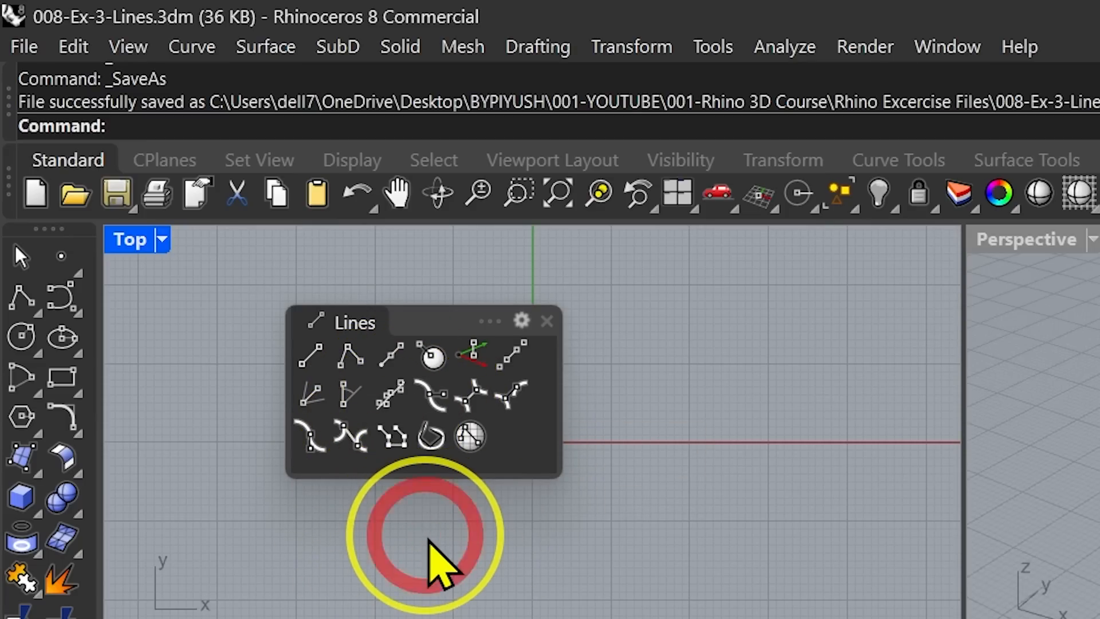
{"action": "left_click", "coordinate": [546, 321]}
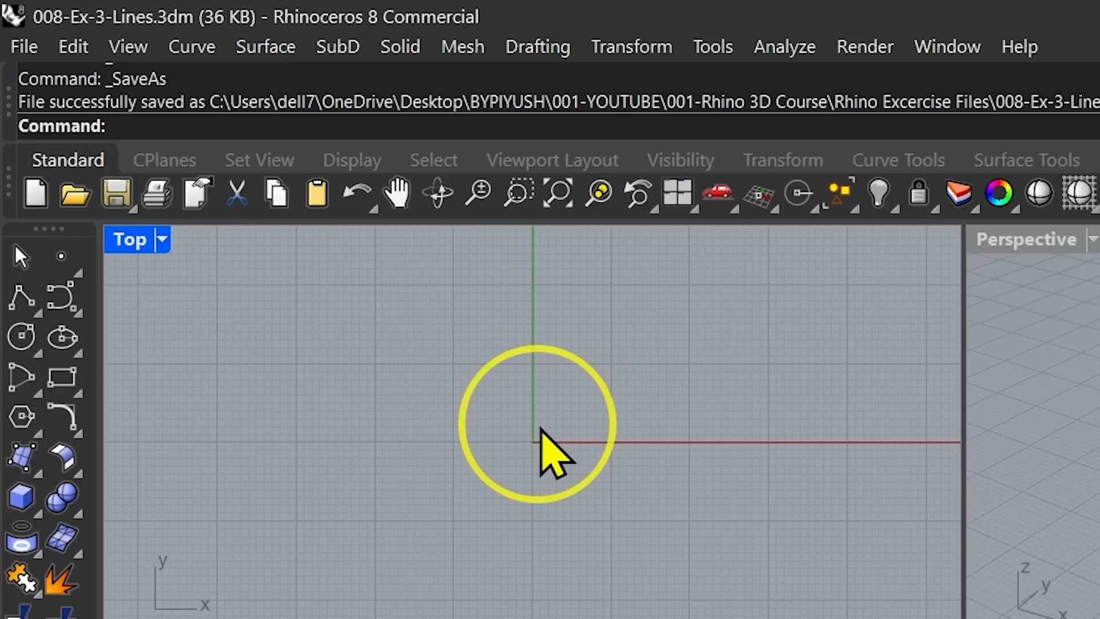
{"action": "key", "text": "Delete"}
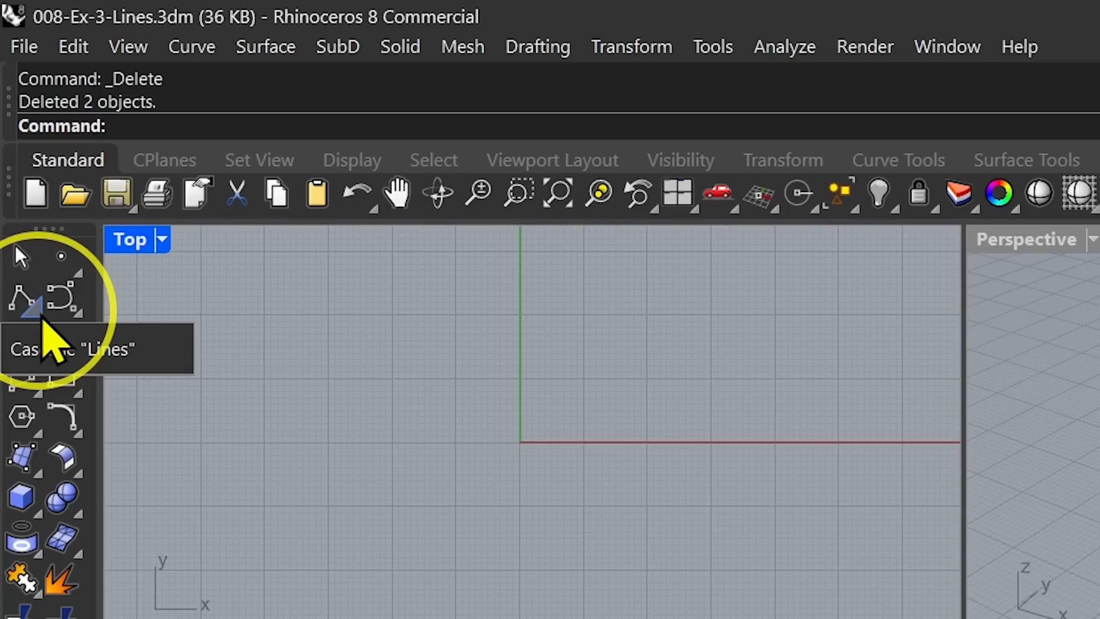
Tear off the Lines toolbar again and maximize the Top viewport.
{"action": "left_click", "coordinate": [38, 309]}
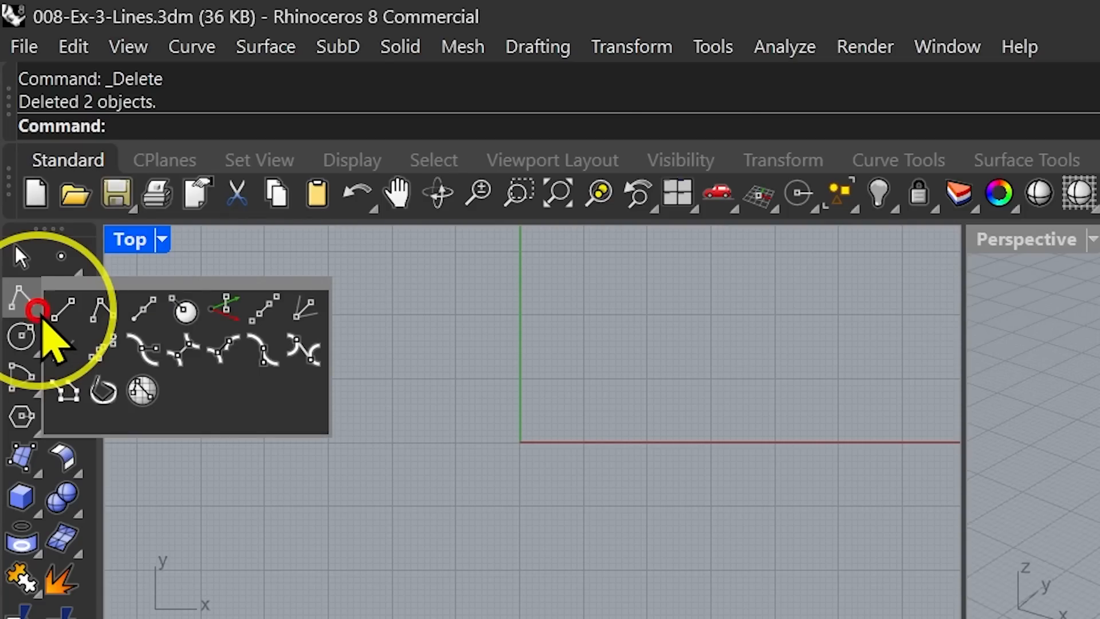
{"action": "left_click_drag", "start_coordinate": [141, 292], "coordinate": [334, 327]}
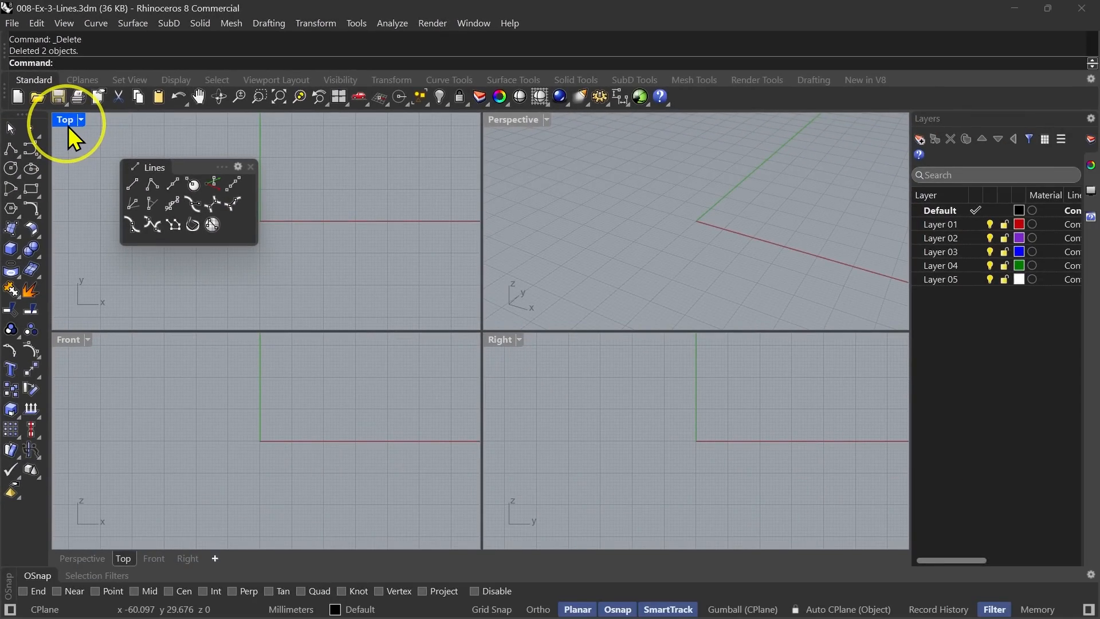
{"action": "double_click", "coordinate": [68, 124]}
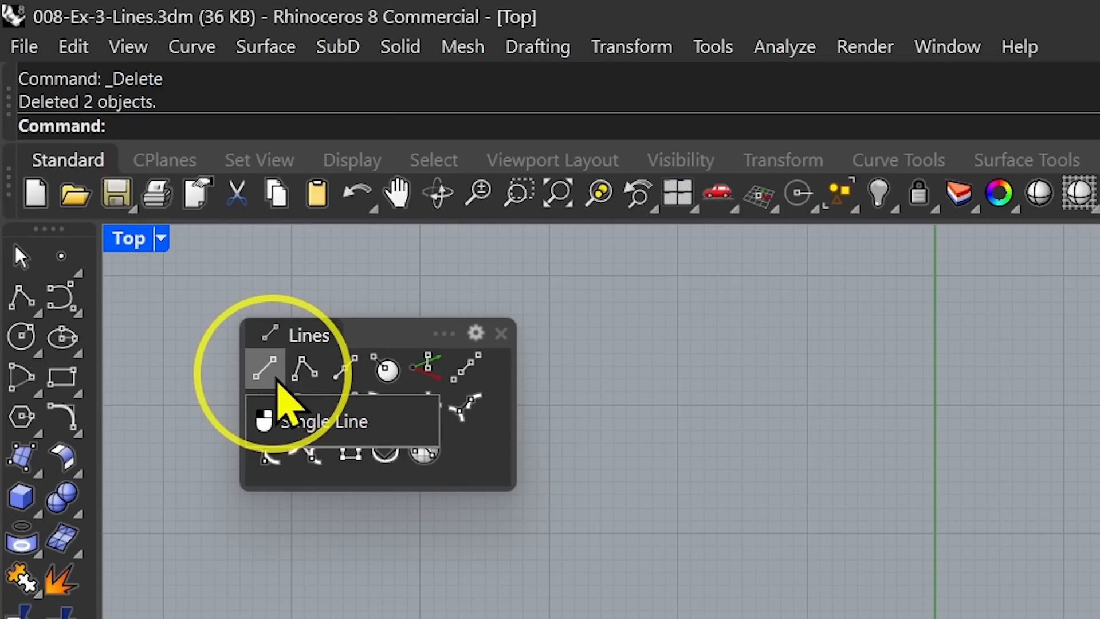
Draw a single line with the BothSides option through the origin and check it in the Front viewport.
{"action": "left_click", "coordinate": [278, 382]}
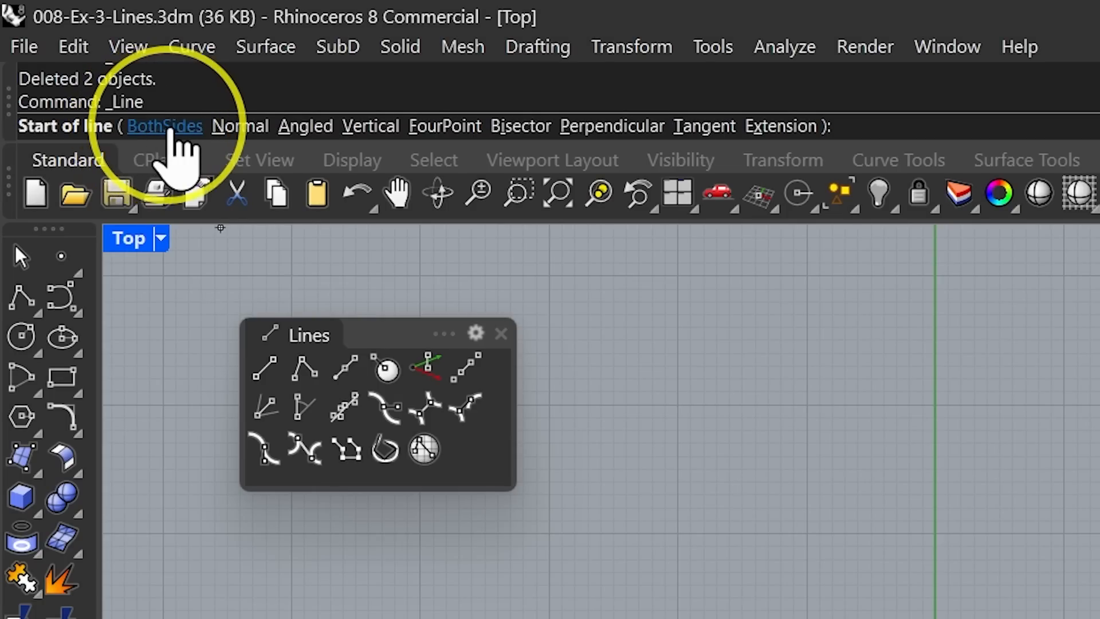
{"action": "left_click", "coordinate": [150, 127]}
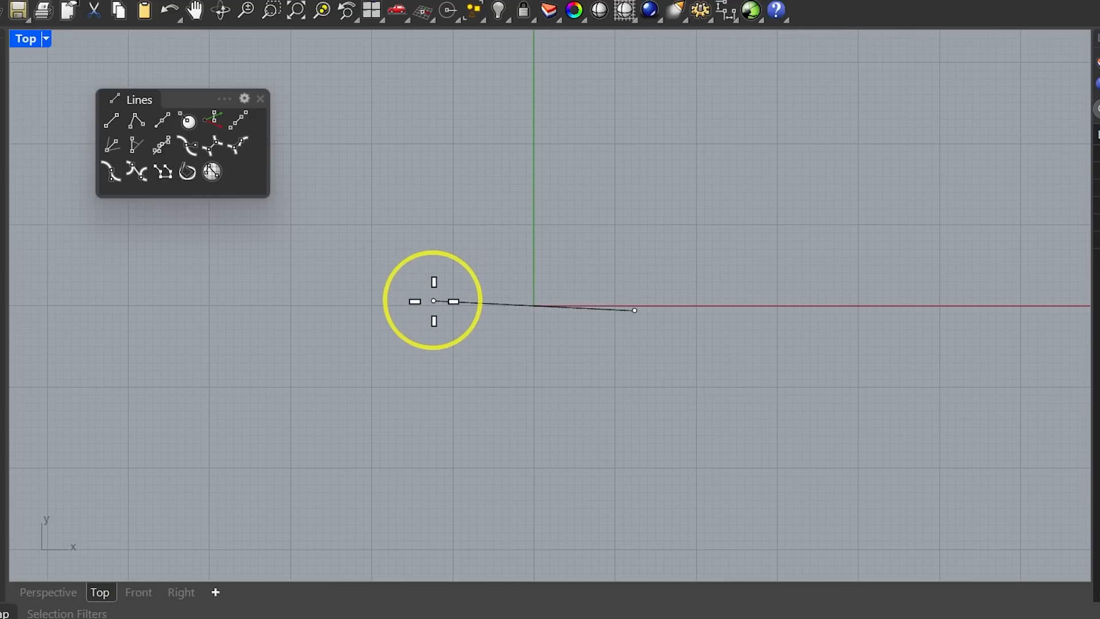
{"action": "left_click", "coordinate": [132, 597]}
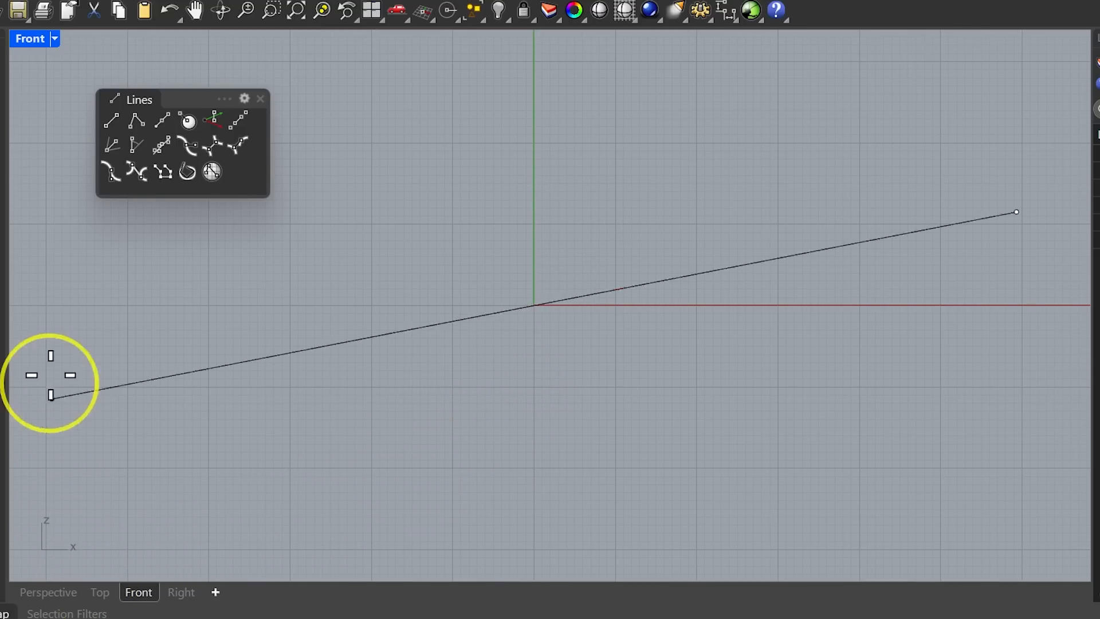
{"action": "double_click", "coordinate": [34, 39]}
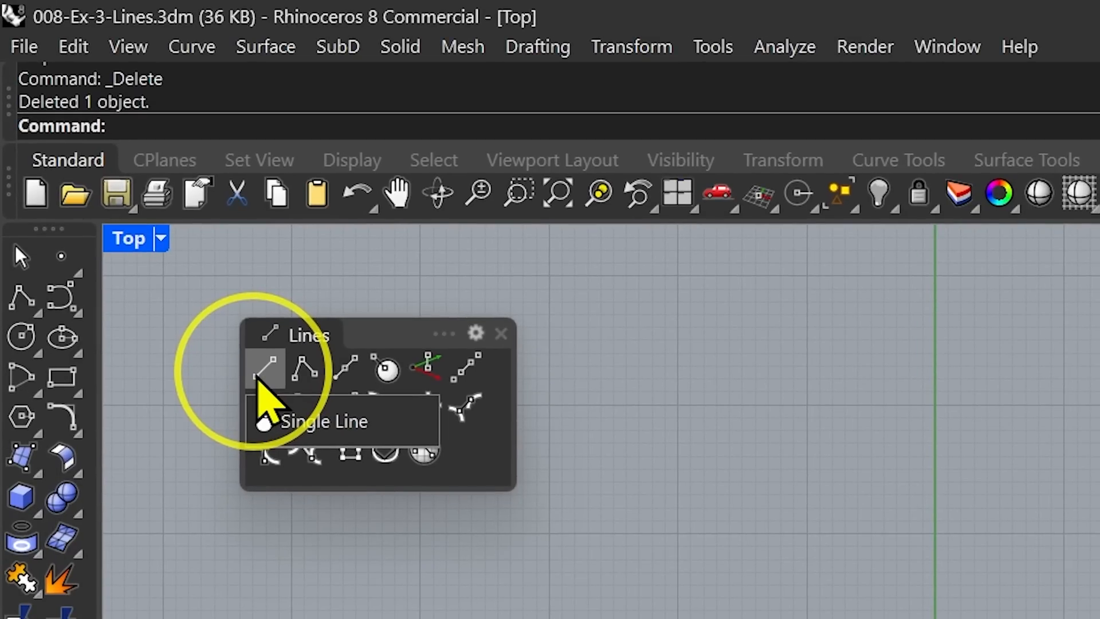
{"action": "left_click", "coordinate": [132, 185]}
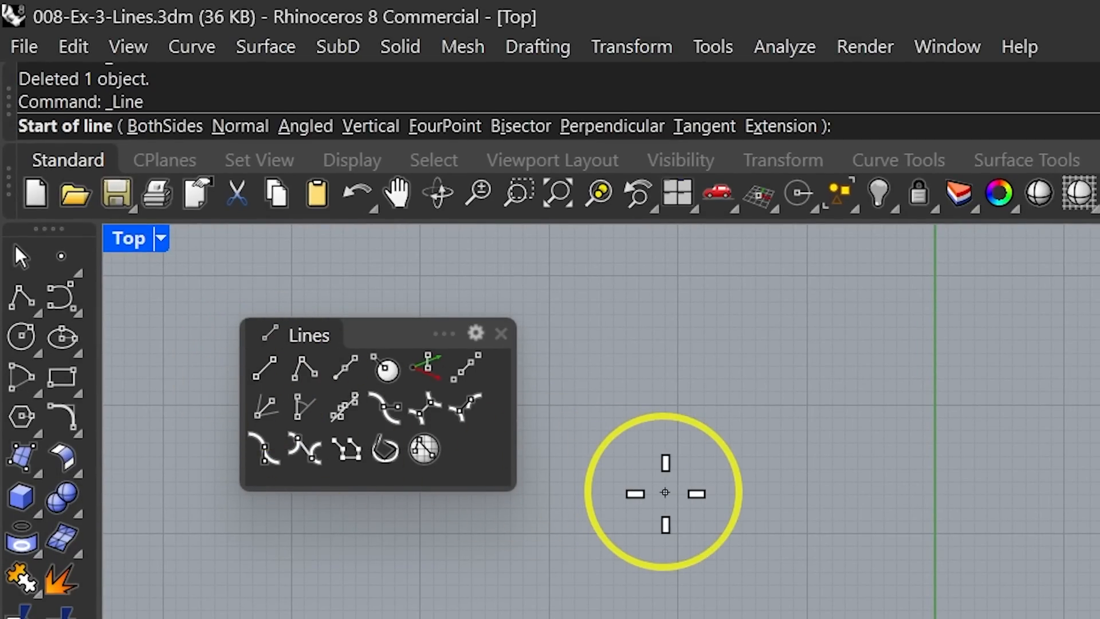
{"action": "left_click", "coordinate": [243, 128]}
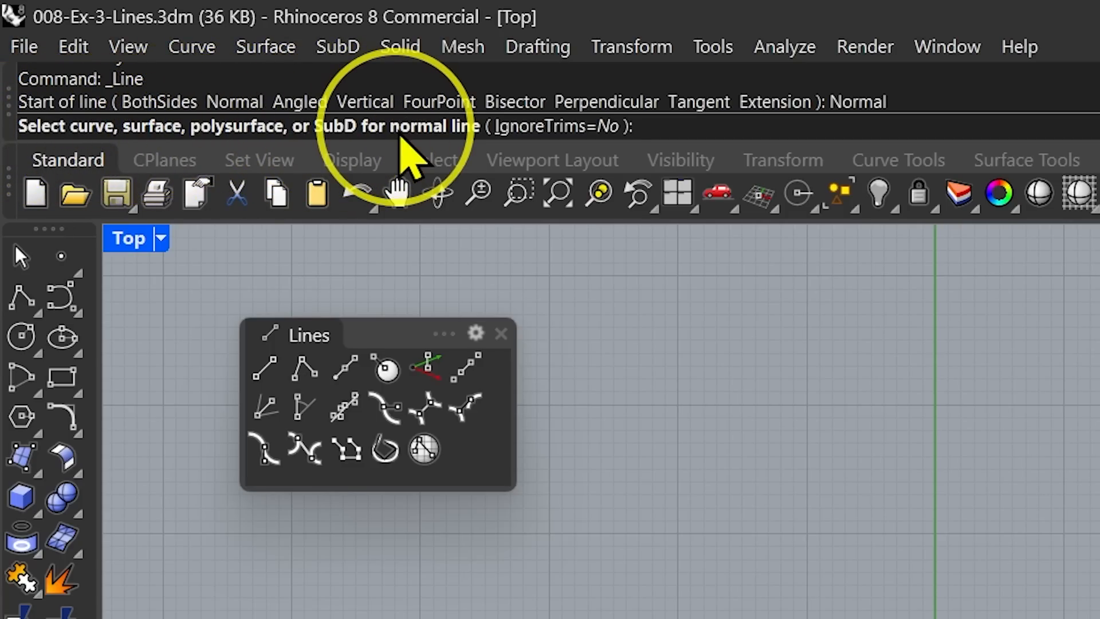
{"action": "left_click", "coordinate": [695, 494]}
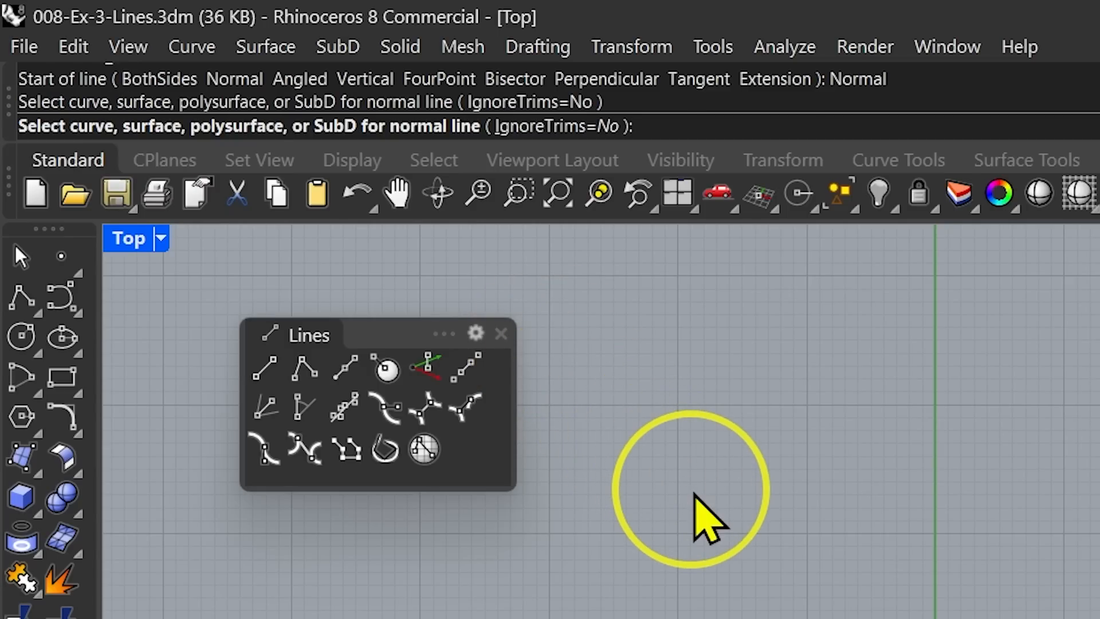
{"action": "key", "text": "Escape"}
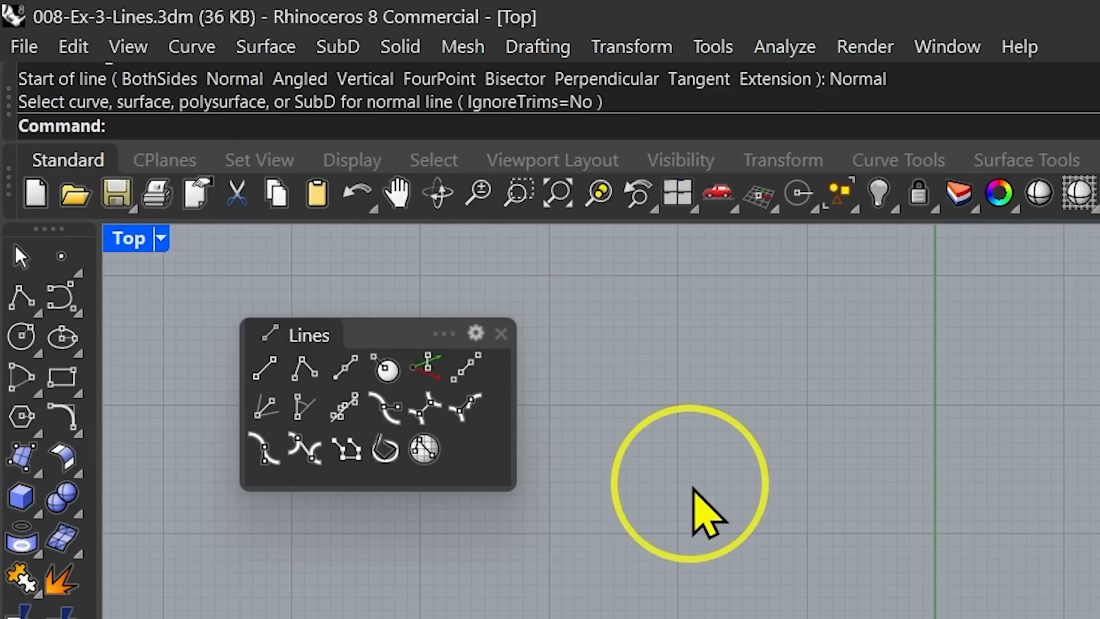
Draw a single diagonal line crossing the x-axis in the Top viewport.
{"action": "left_click", "coordinate": [270, 384]}
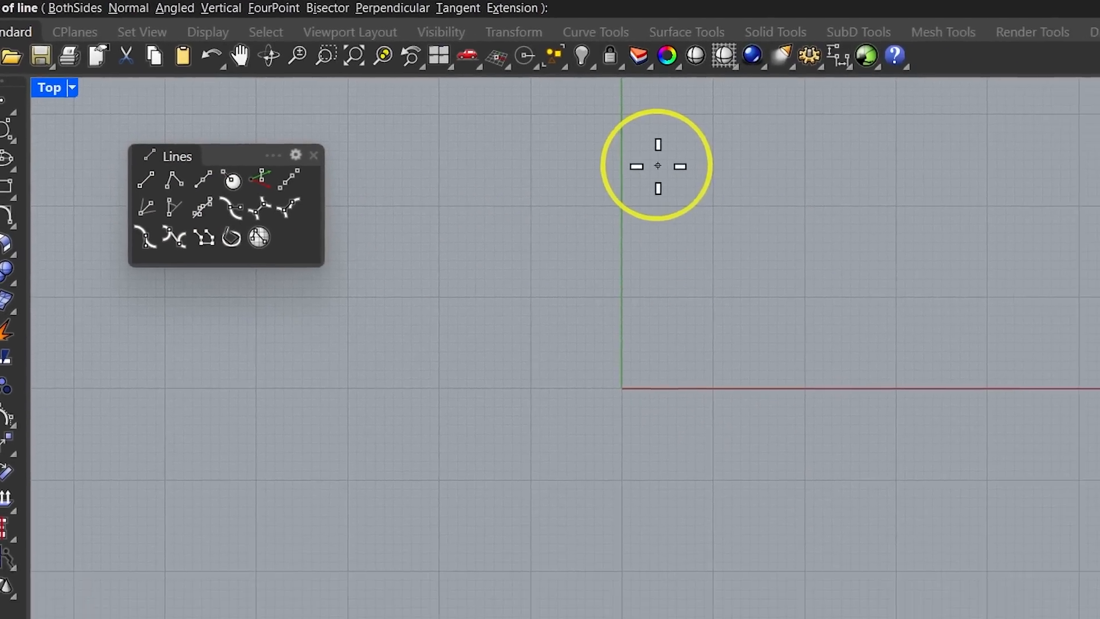
{"action": "left_click", "coordinate": [657, 165]}
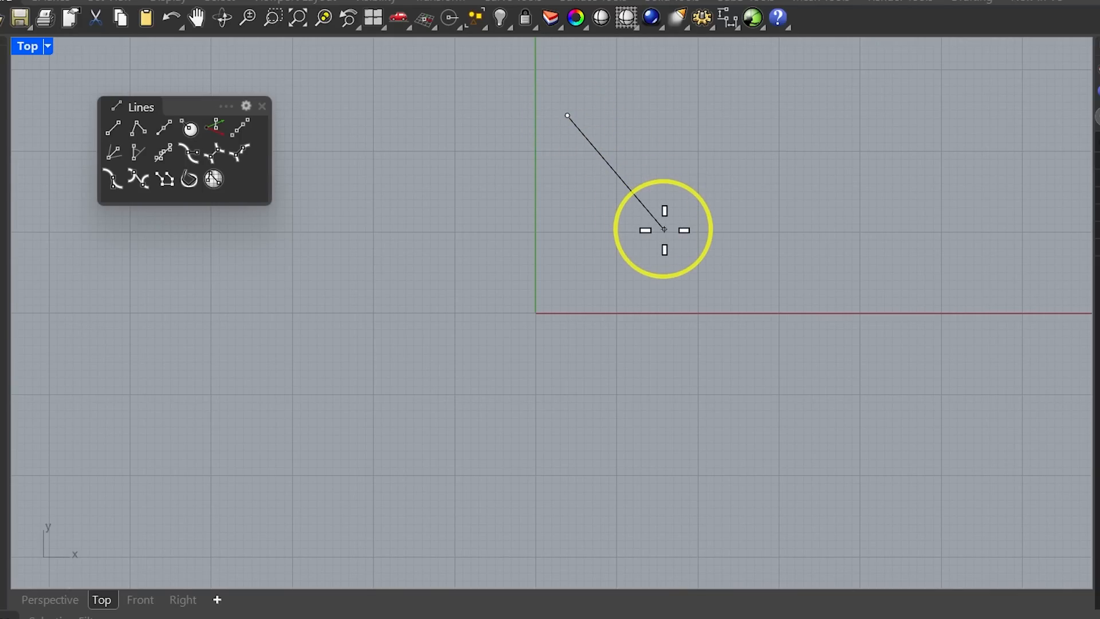
{"action": "left_click", "coordinate": [707, 355]}
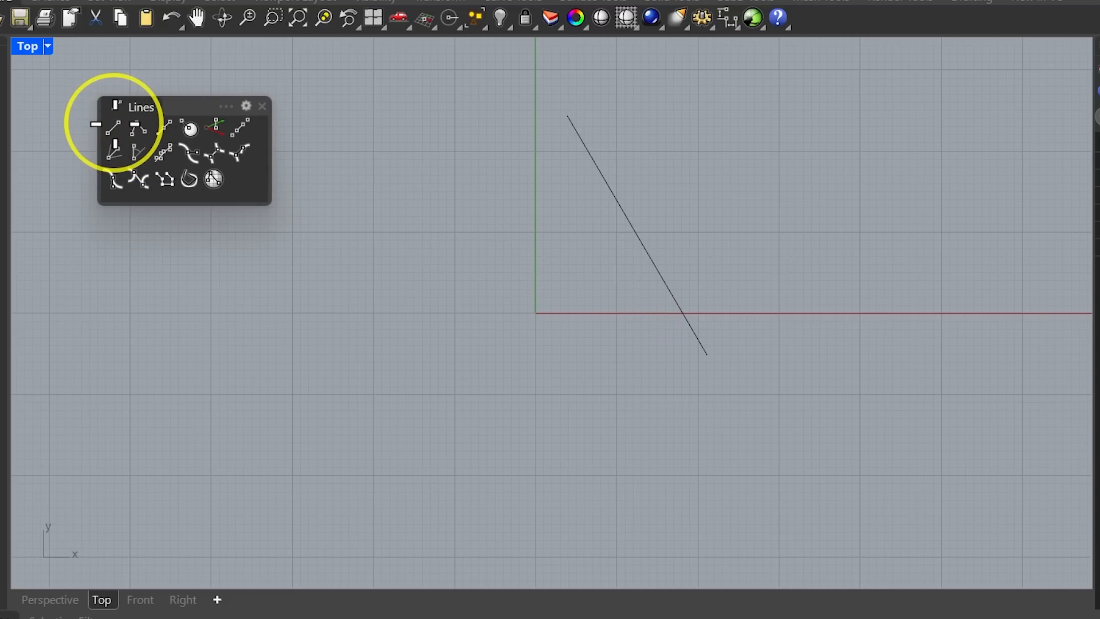
Draw a Normal line starting on the diagonal line and extending toward the lower left.
{"action": "left_click", "coordinate": [113, 127]}
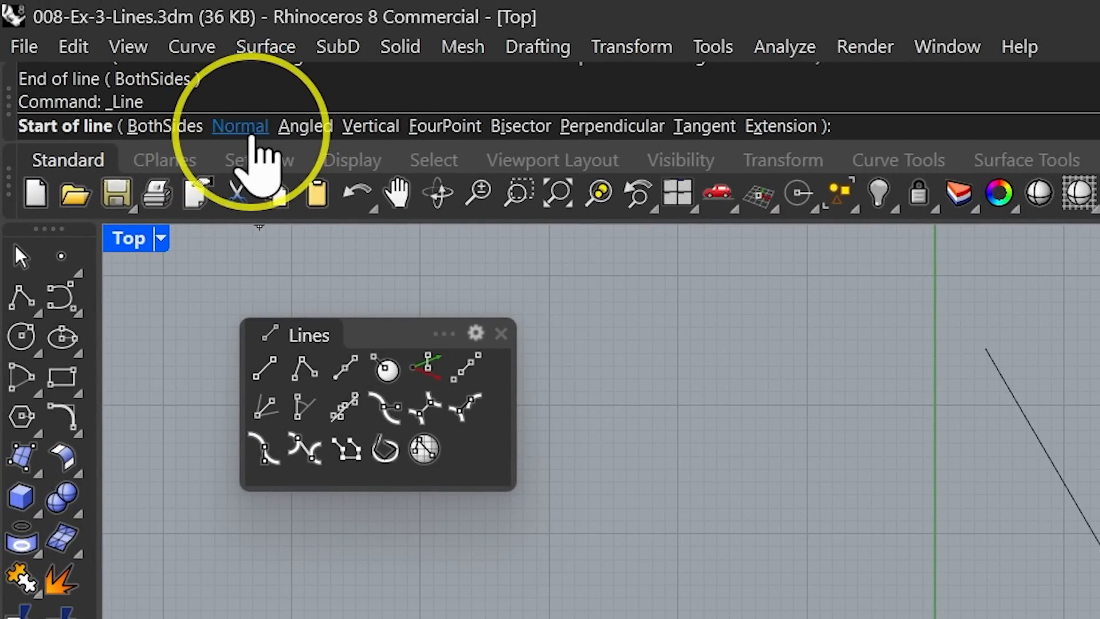
{"action": "left_click", "coordinate": [240, 126]}
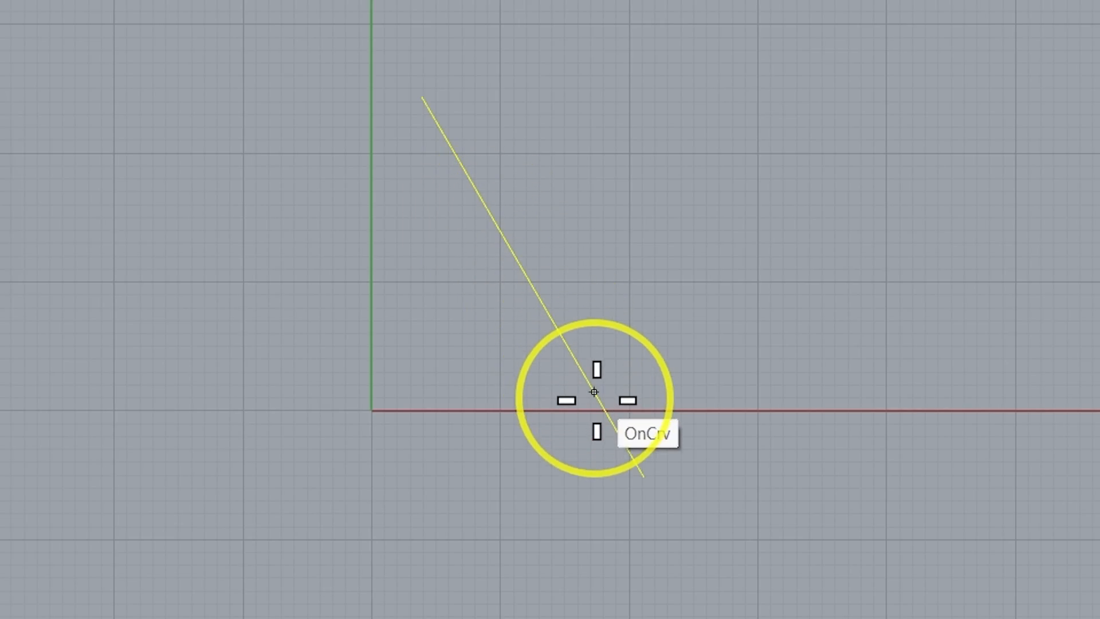
{"action": "left_click", "coordinate": [461, 171]}
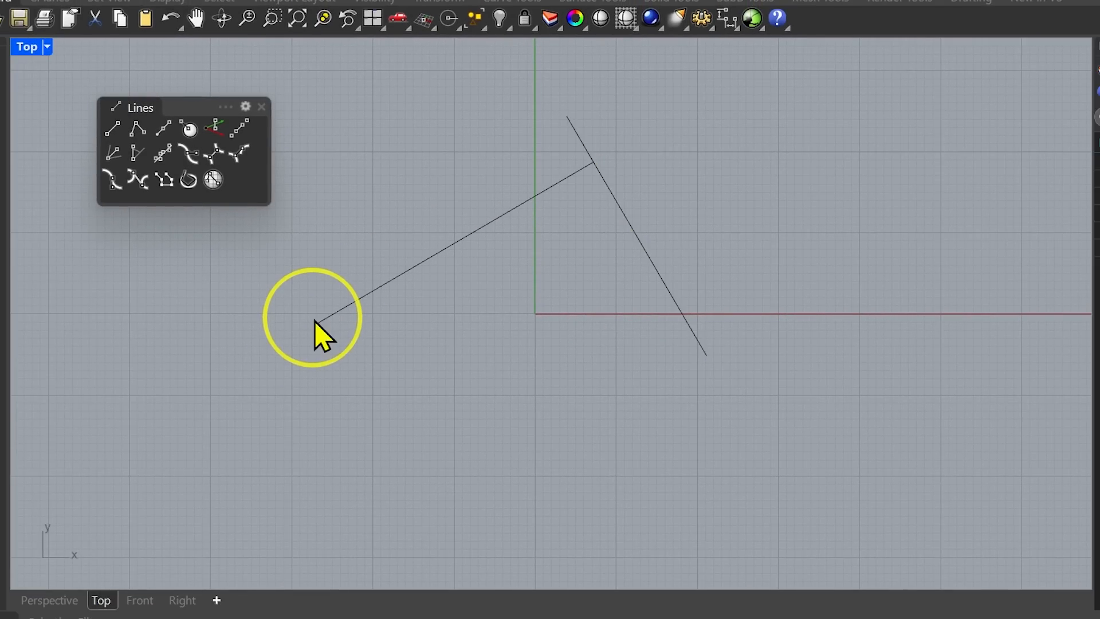
{"action": "left_click", "coordinate": [316, 322]}
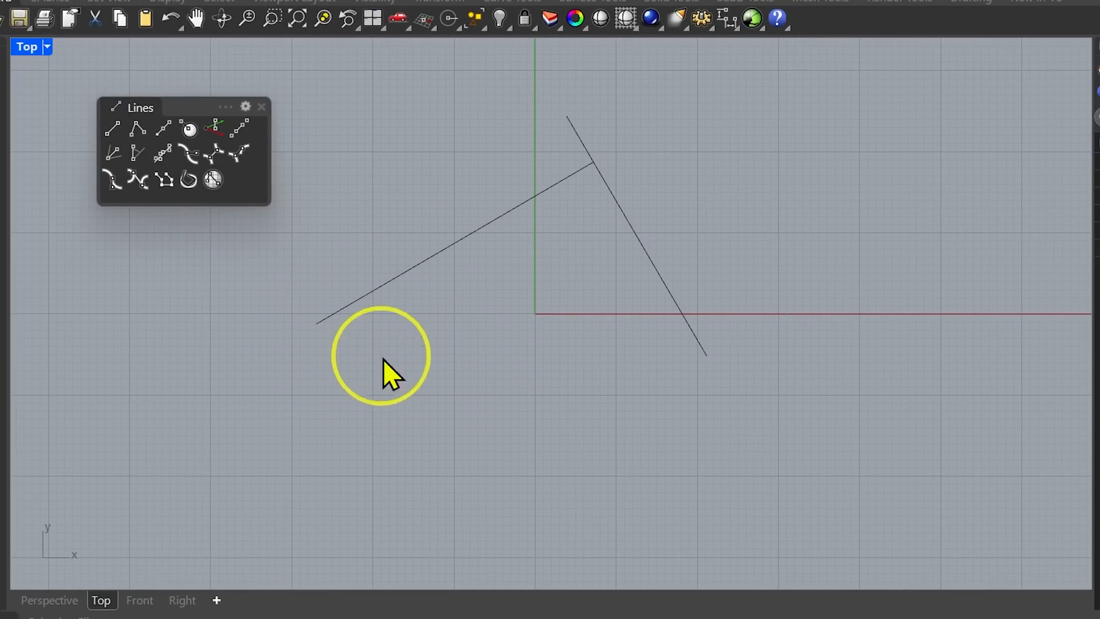
{"action": "right_click_drag", "start_coordinate": [455, 380], "coordinate": [388, 438]}
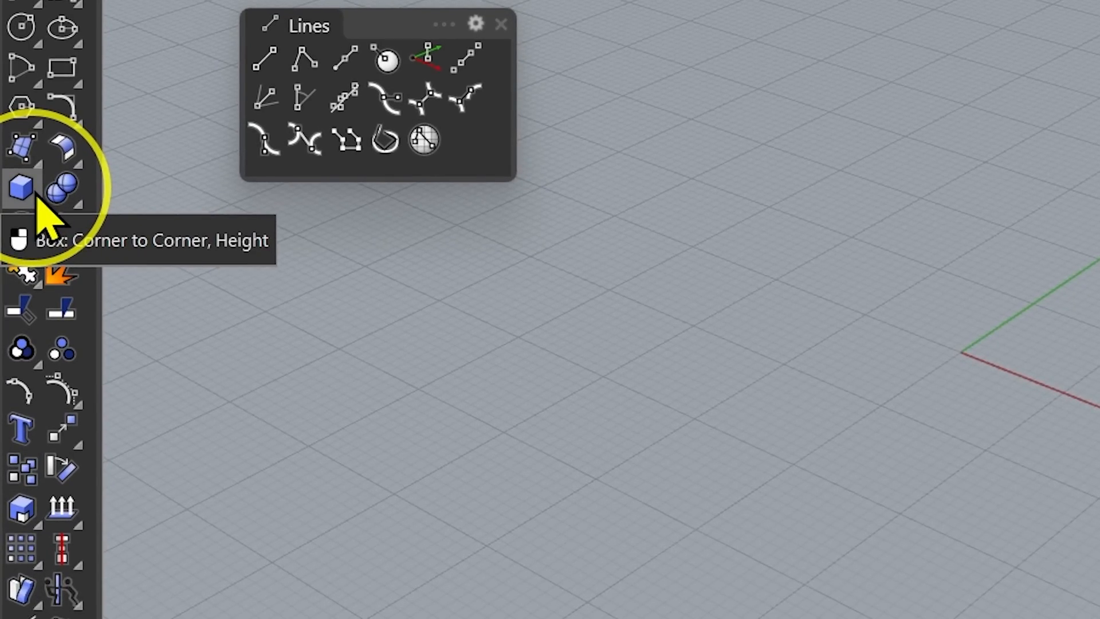
Draw a box with its base corners near the origin in the Perspective viewport.
{"action": "left_click", "coordinate": [36, 196]}
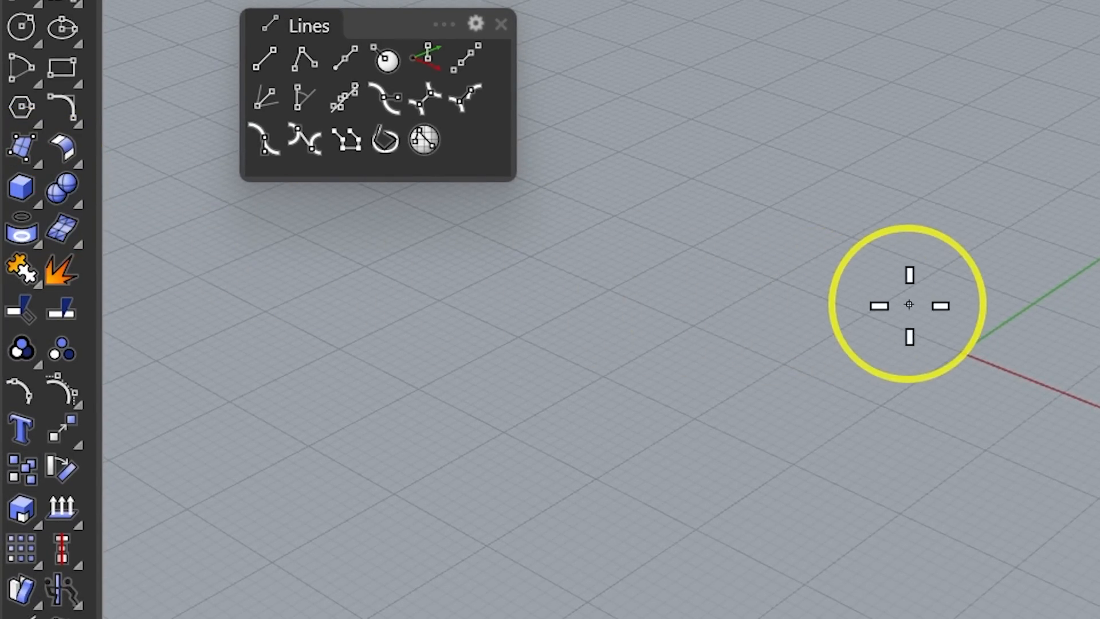
{"action": "left_click", "coordinate": [961, 352]}
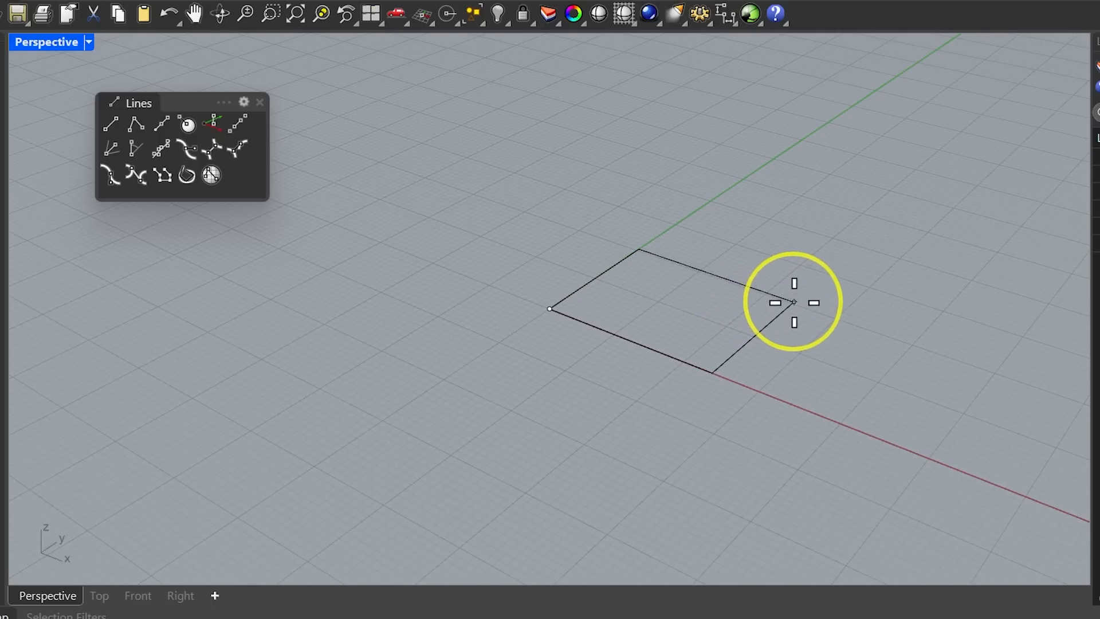
{"action": "left_click", "coordinate": [811, 285]}
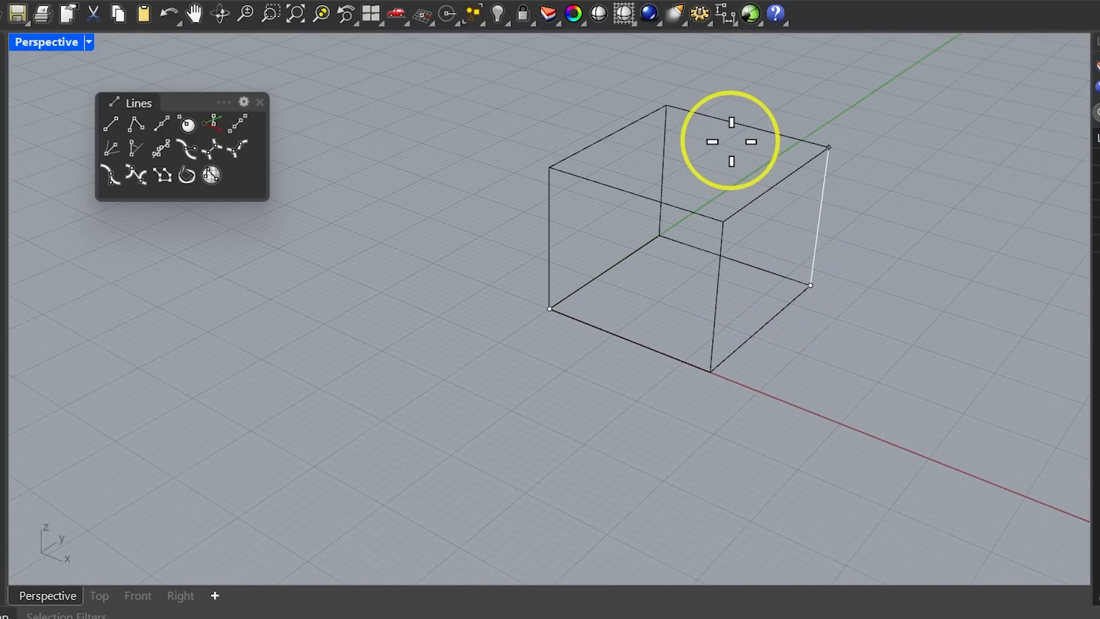
{"action": "left_click", "coordinate": [697, 181]}
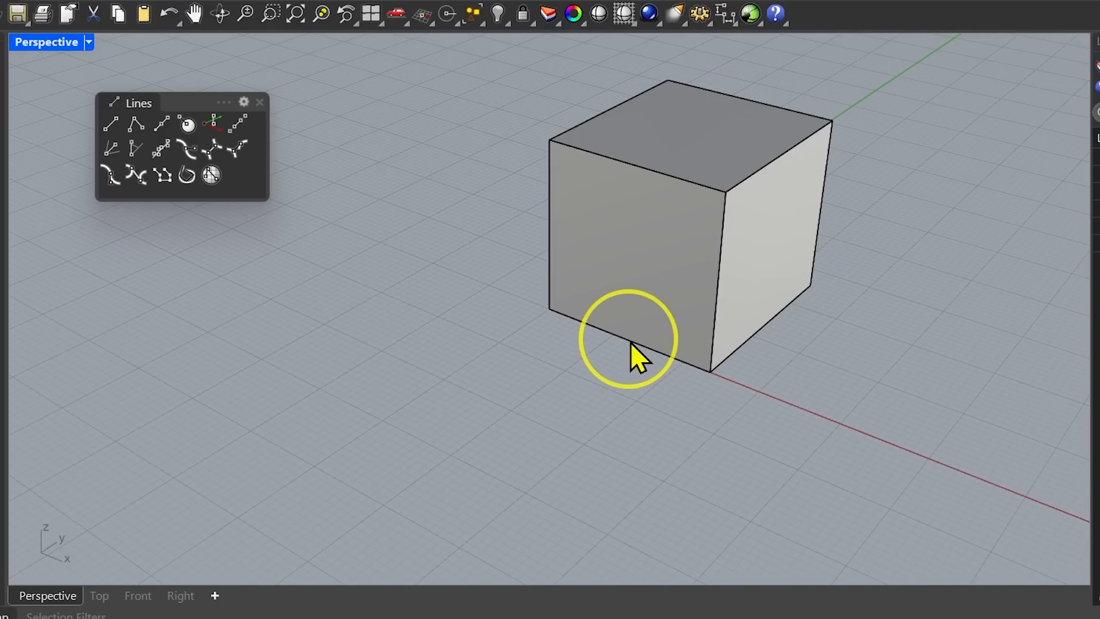
Draw a Normal line starting on the box's front face and extending outward away from it.
{"action": "right_click_drag", "start_coordinate": [630, 342], "coordinate": [503, 325], "text": "shift"}
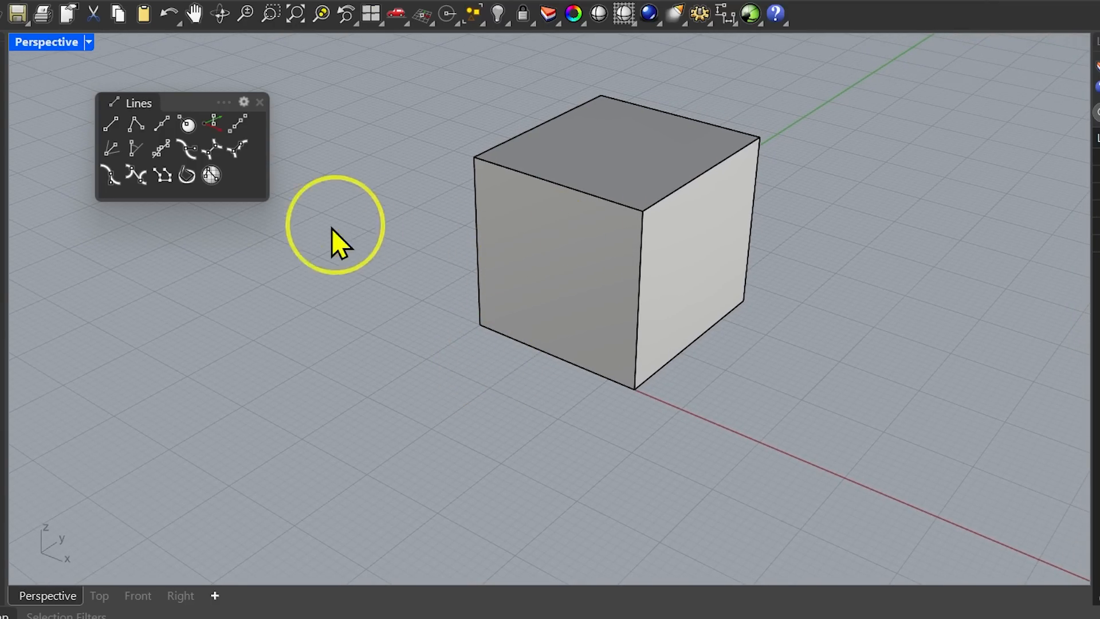
{"action": "left_click", "coordinate": [109, 122]}
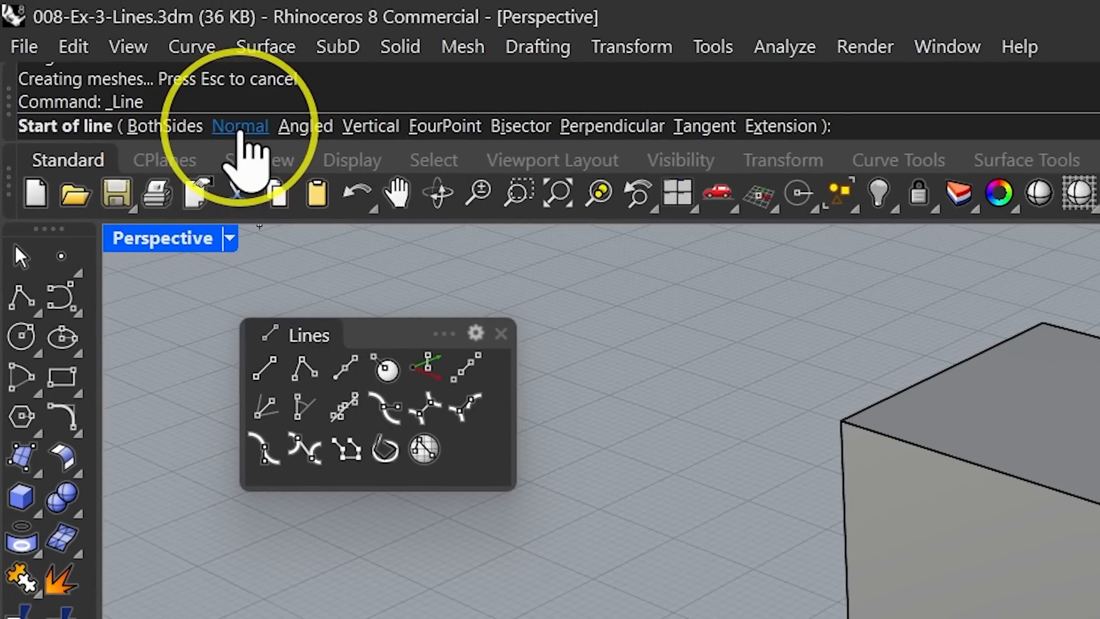
{"action": "left_click", "coordinate": [91, 0]}
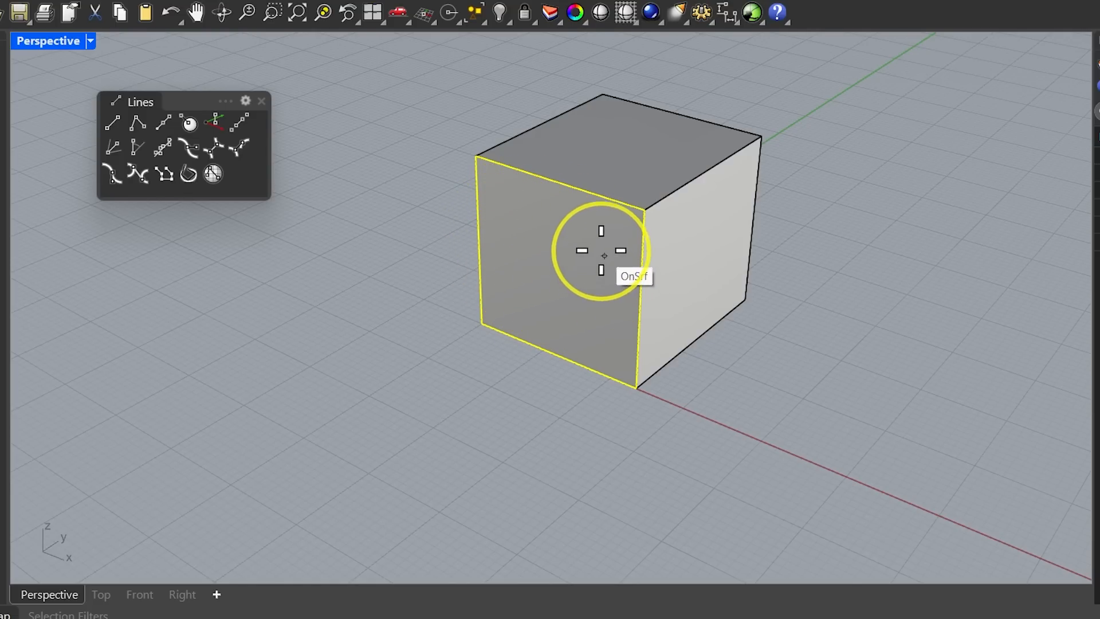
{"action": "left_click", "coordinate": [518, 214]}
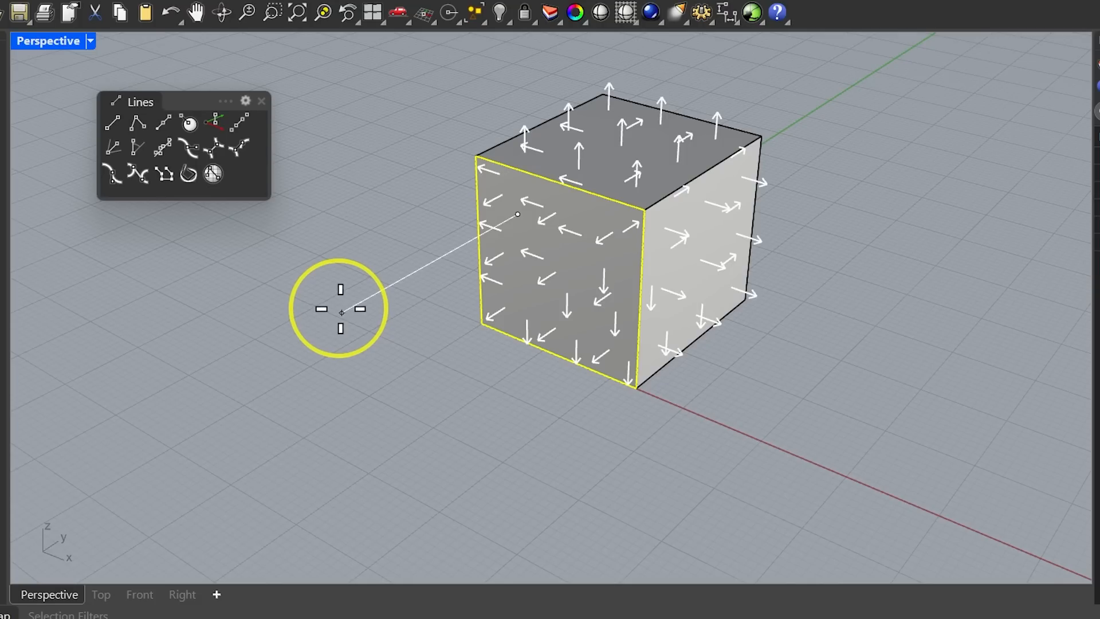
{"action": "left_click", "coordinate": [271, 332]}
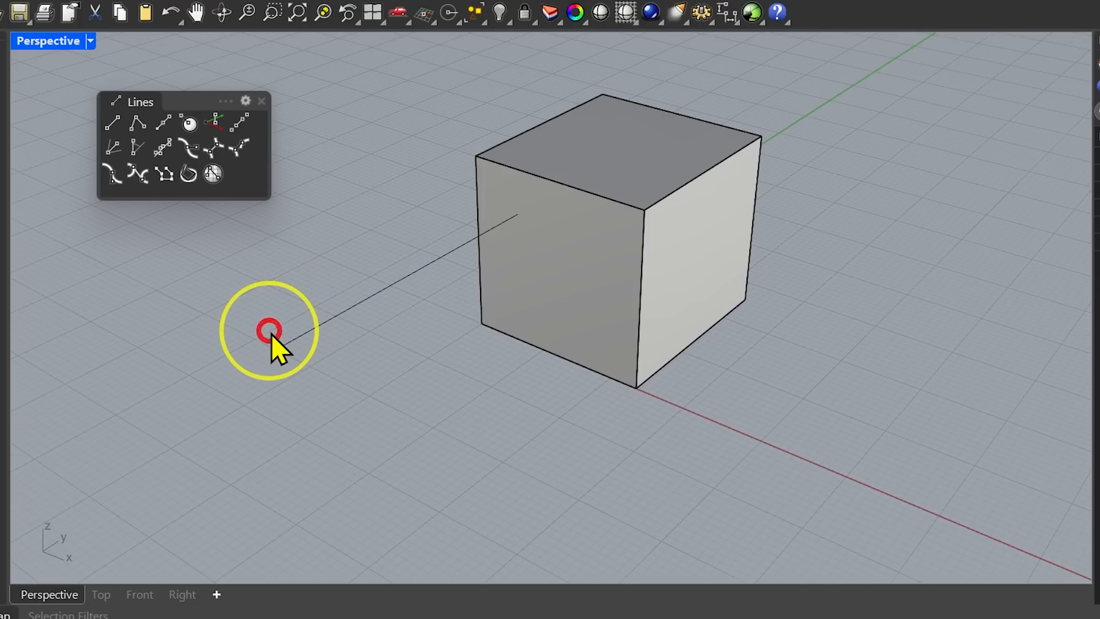
{"action": "right_click_drag", "start_coordinate": [504, 362], "coordinate": [411, 374]}
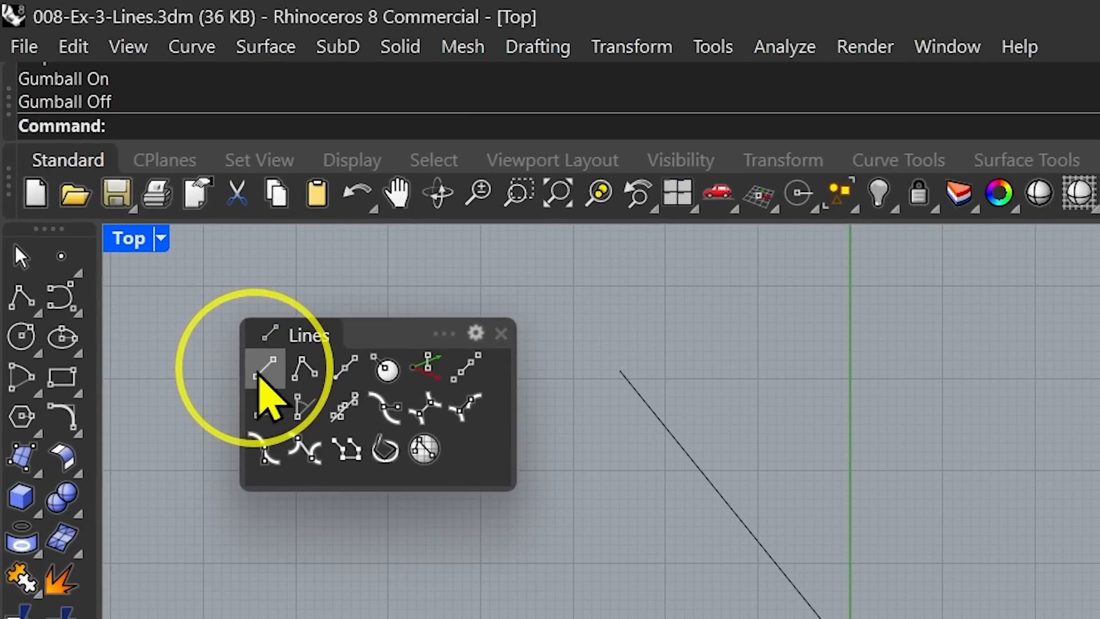
{"action": "left_click", "coordinate": [222, 310]}
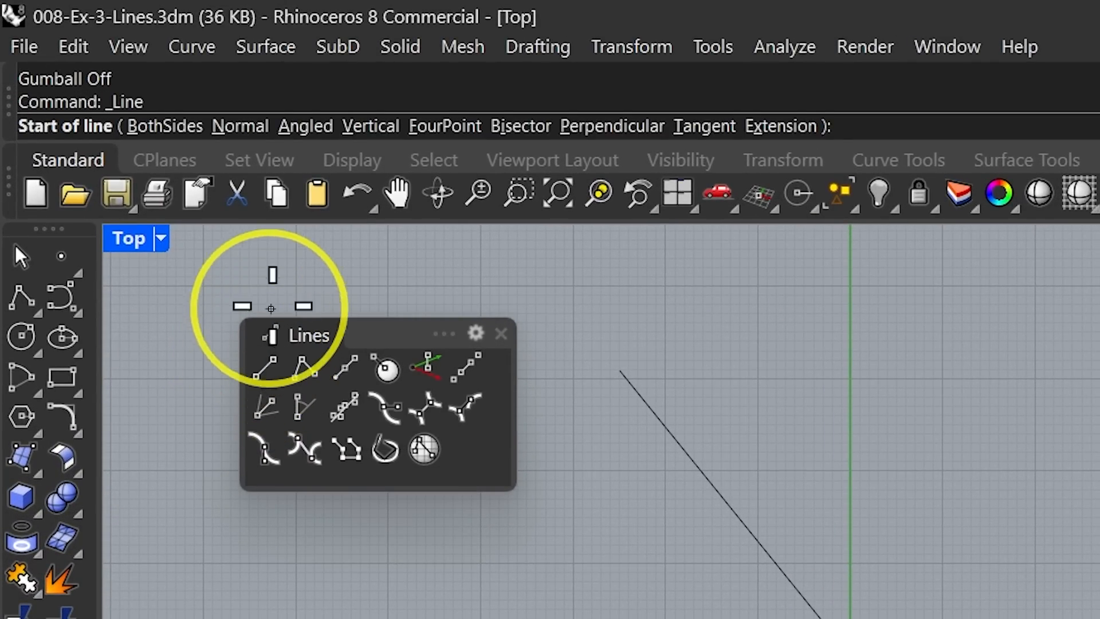
{"action": "left_click", "coordinate": [312, 127]}
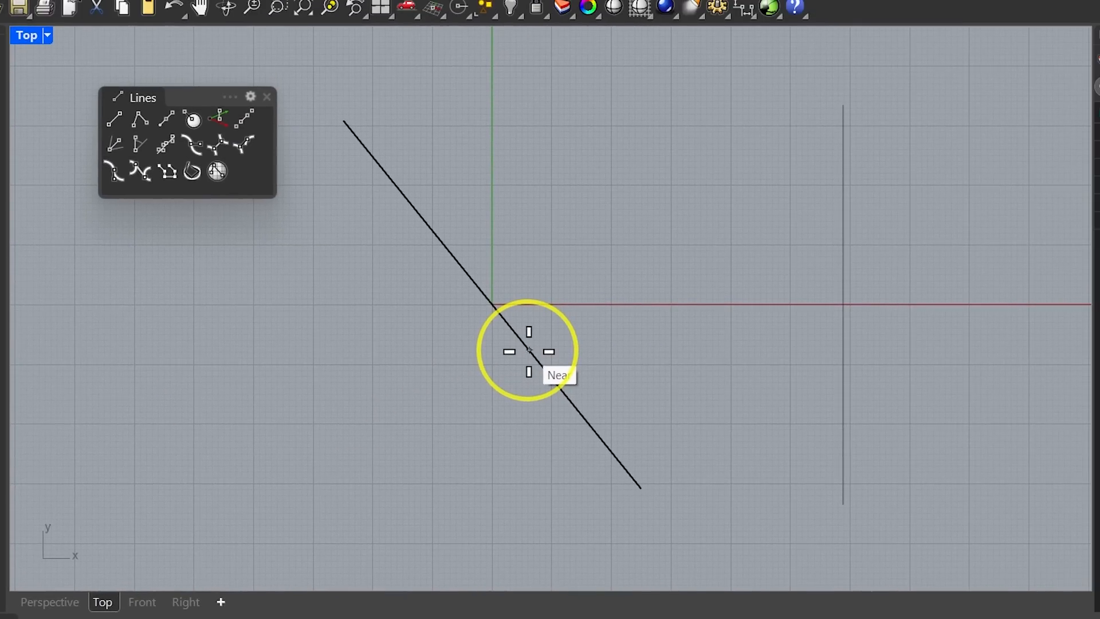
{"action": "left_click", "coordinate": [529, 351]}
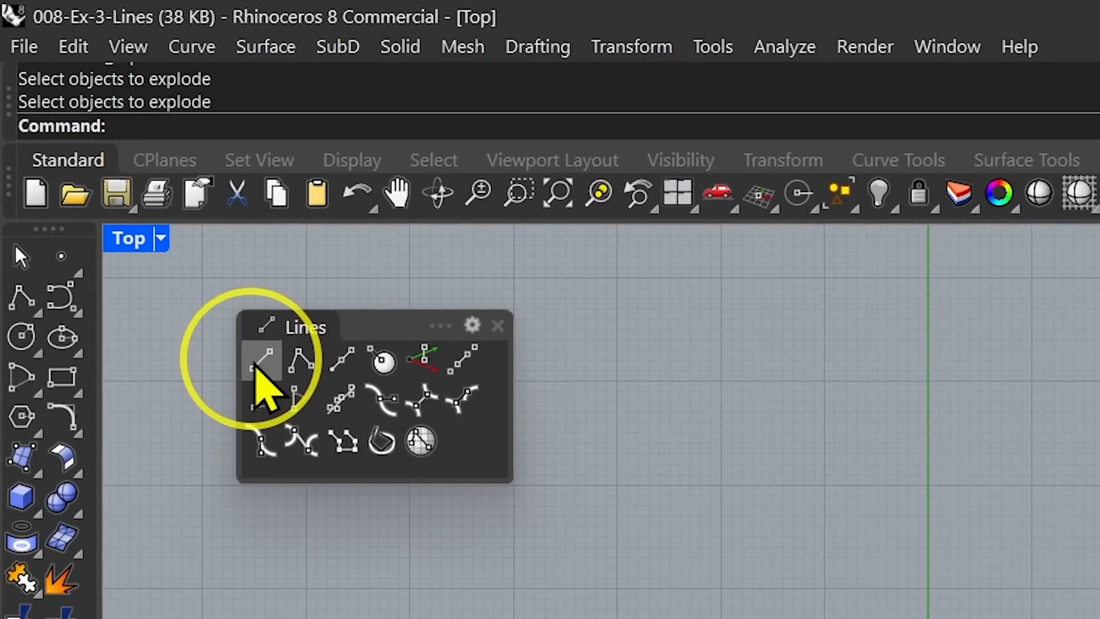
Draw an Angled line with its base line starting at the origin and a 45 degree pivot angle.
{"action": "left_click", "coordinate": [258, 366]}
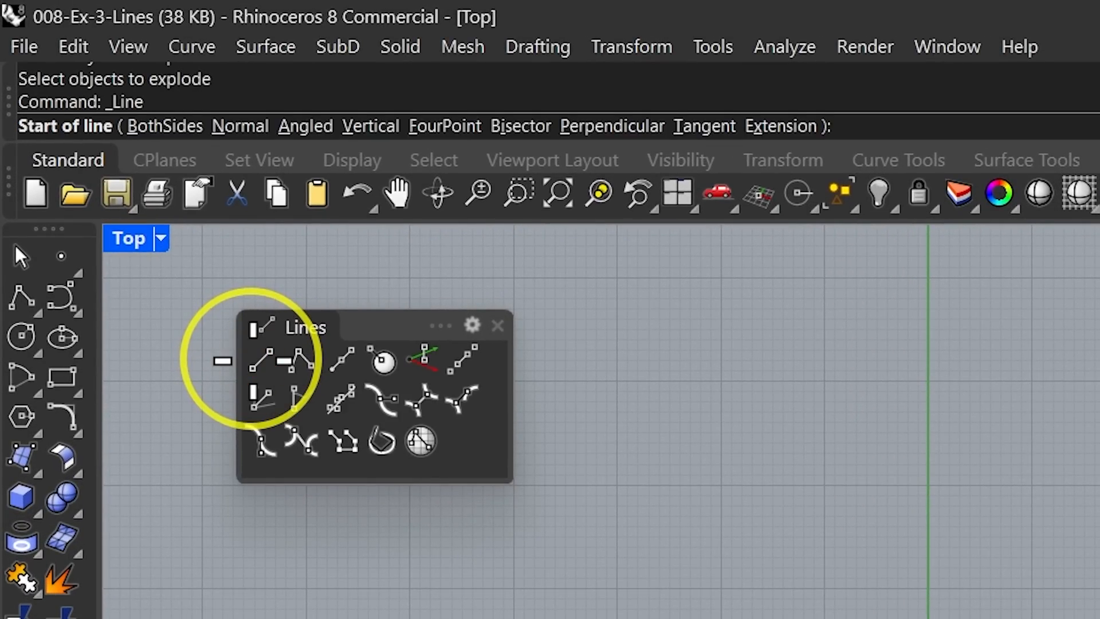
{"action": "left_click", "coordinate": [315, 126]}
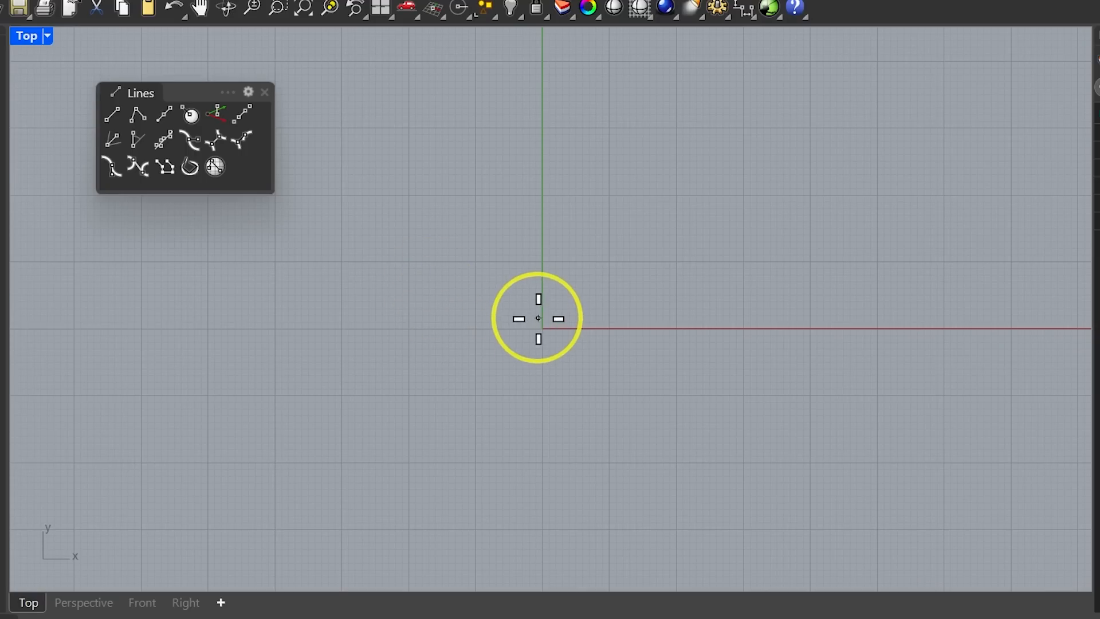
{"action": "left_click", "coordinate": [543, 328]}
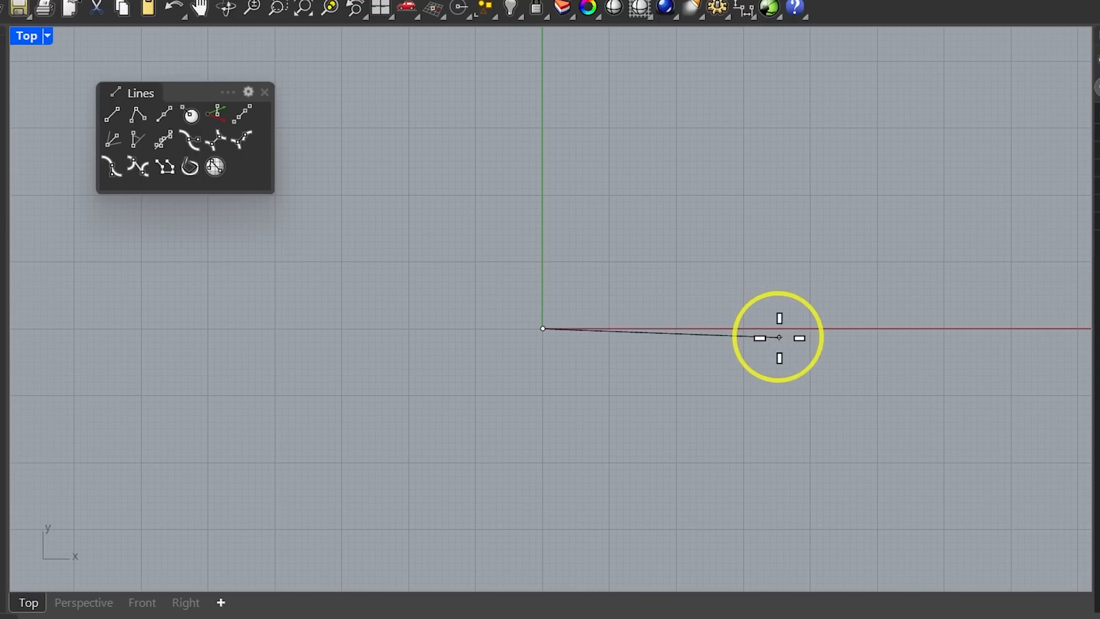
{"action": "key", "text": "Escape"}
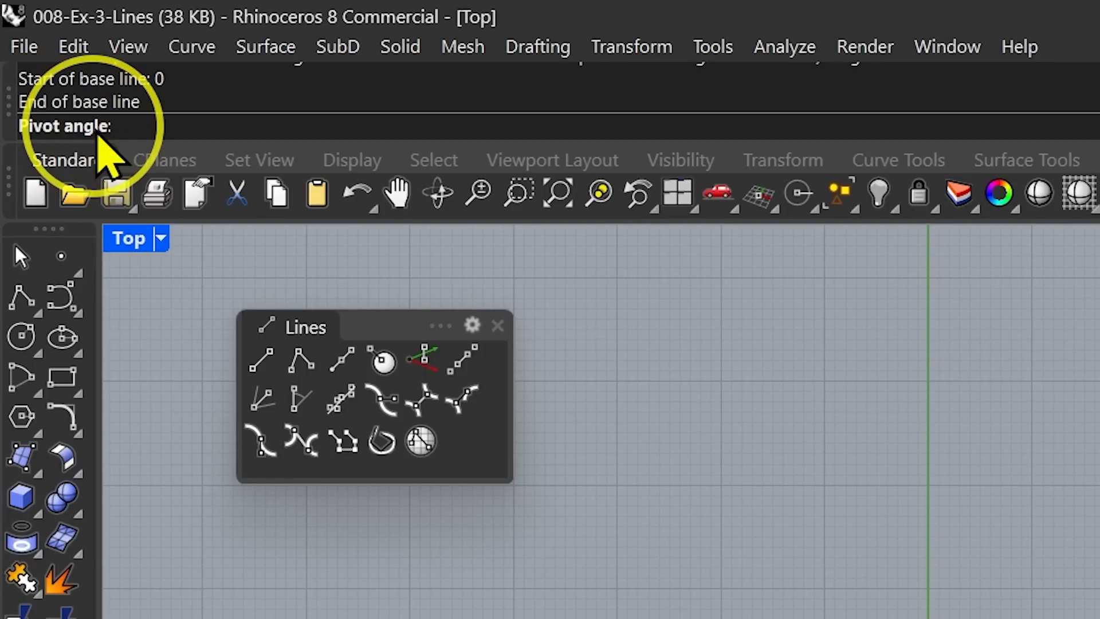
{"action": "type", "text": "45"}
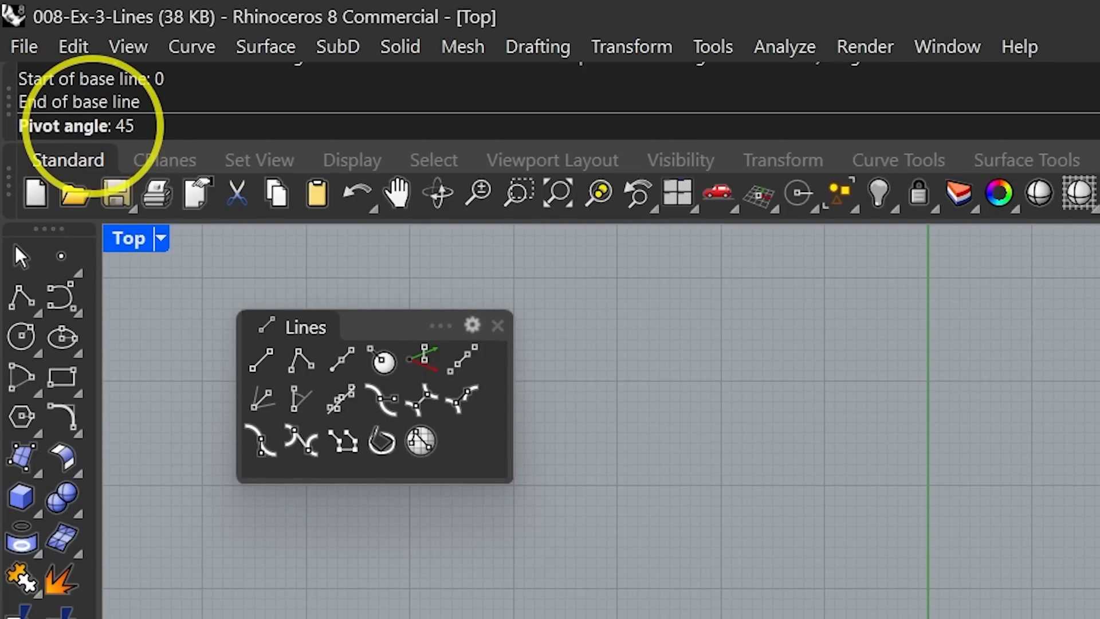
{"action": "key", "text": "Return"}
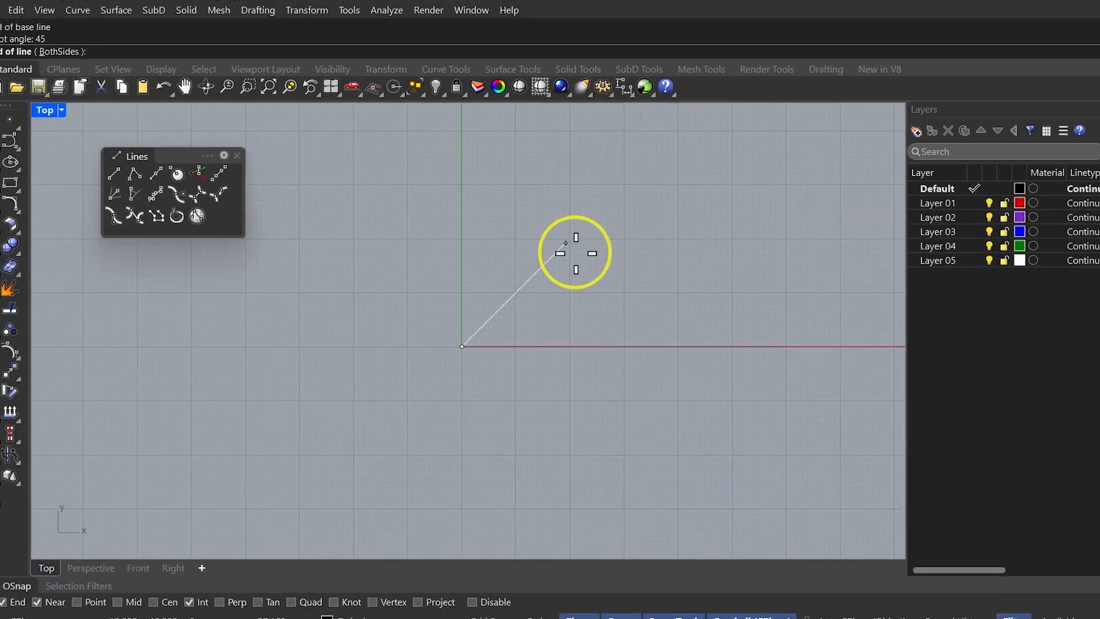
{"action": "left_click", "coordinate": [575, 221]}
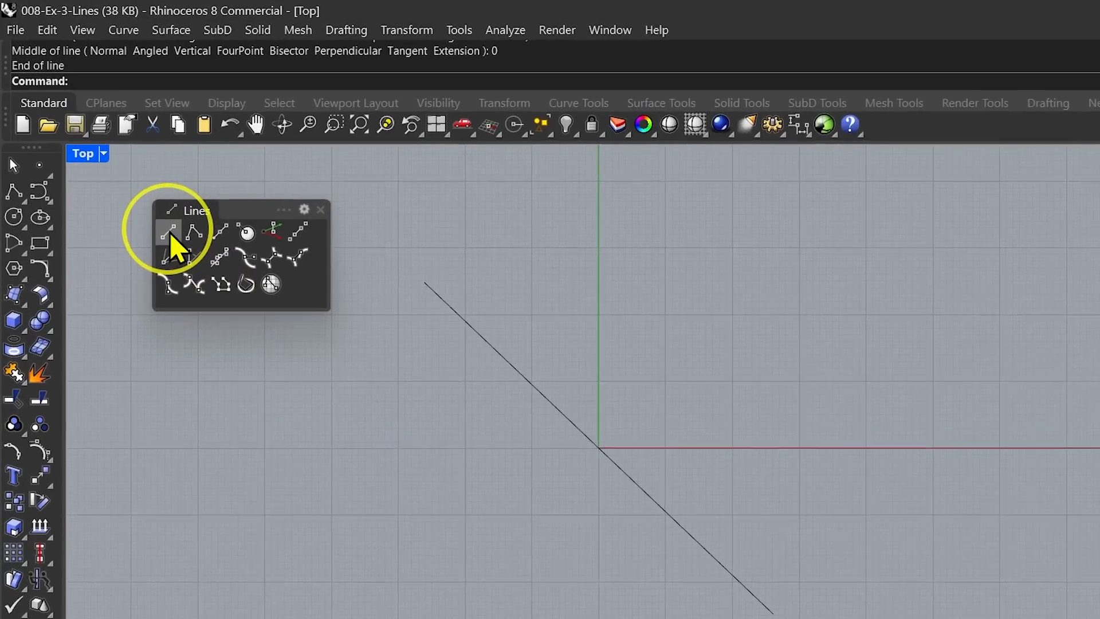
Draw an Angled line using the diagonal line as base line, 45 degree pivot angle, from its upper end.
{"action": "left_click", "coordinate": [169, 233]}
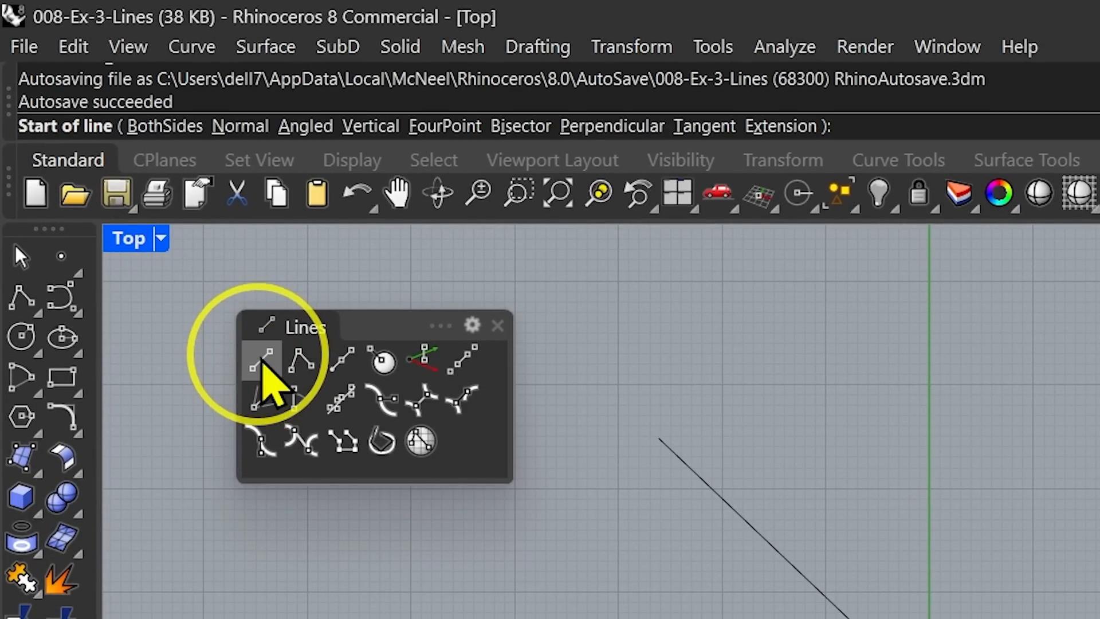
{"action": "left_click", "coordinate": [305, 126]}
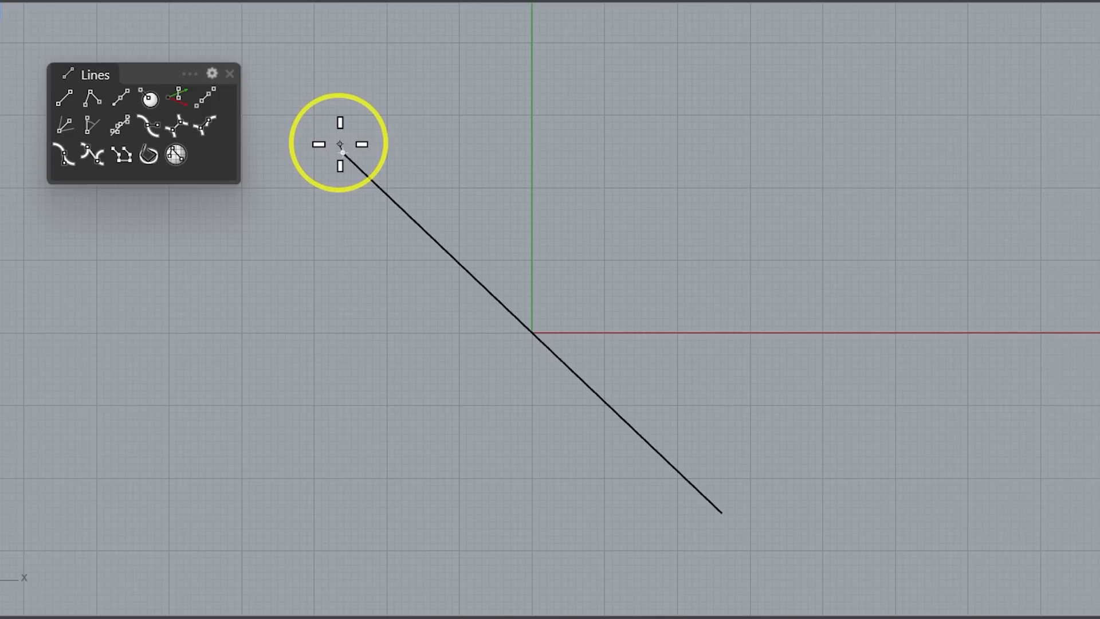
{"action": "left_click", "coordinate": [340, 143]}
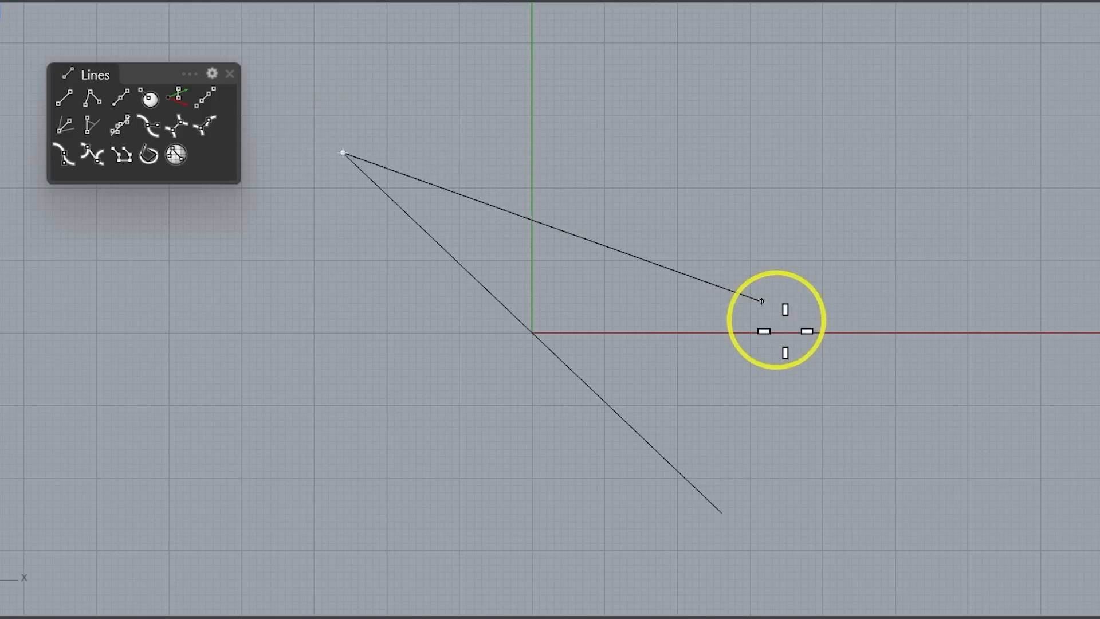
{"action": "left_click", "coordinate": [721, 512]}
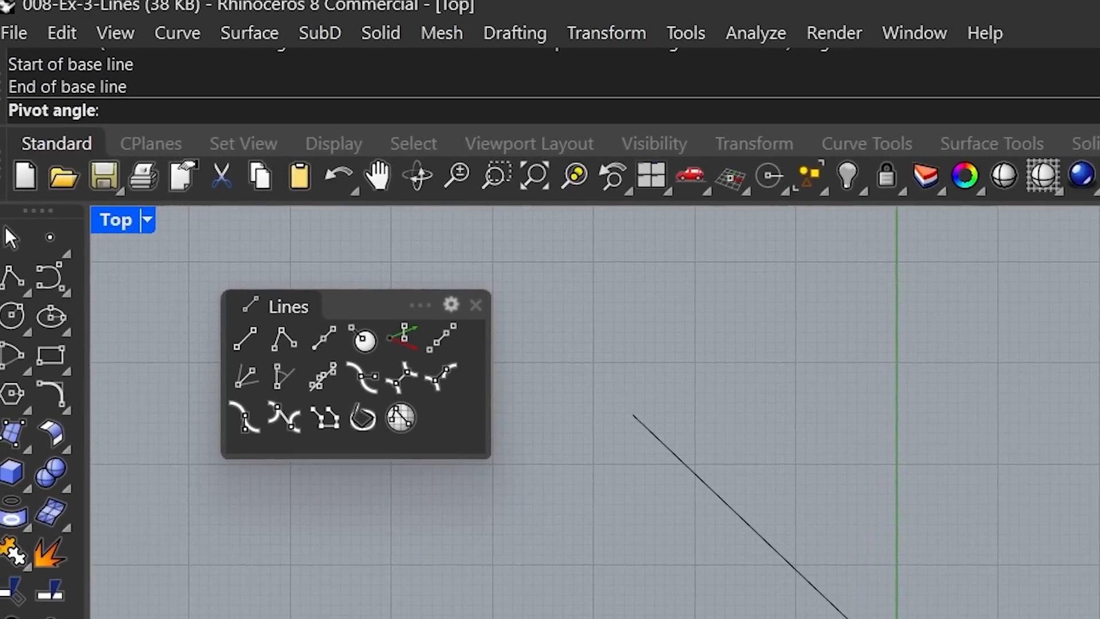
{"action": "type", "text": "45"}
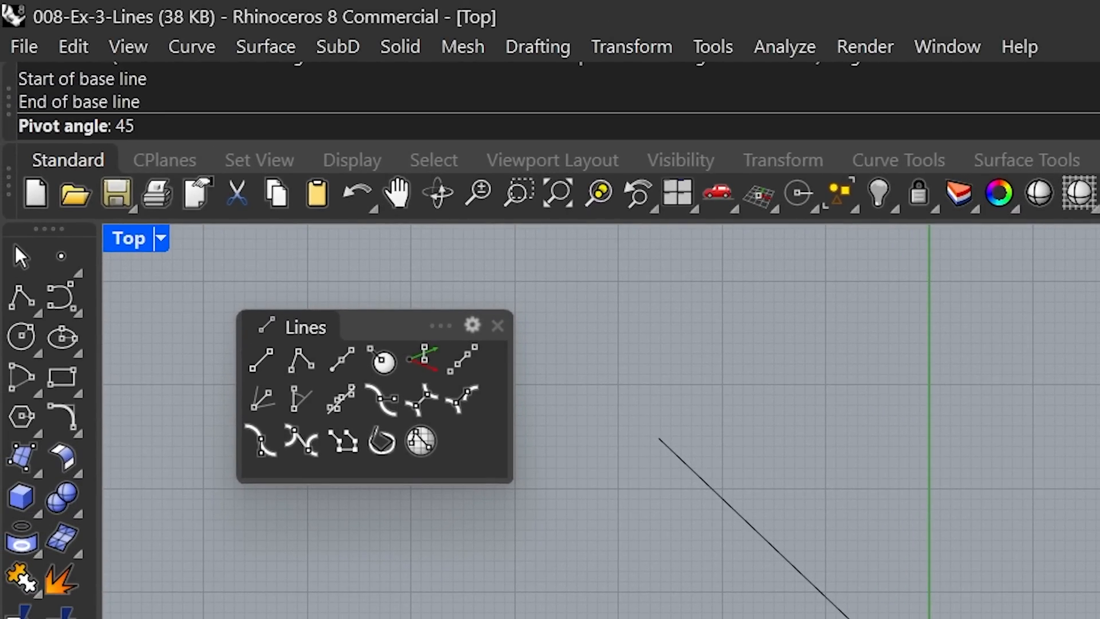
{"action": "key", "text": "Return"}
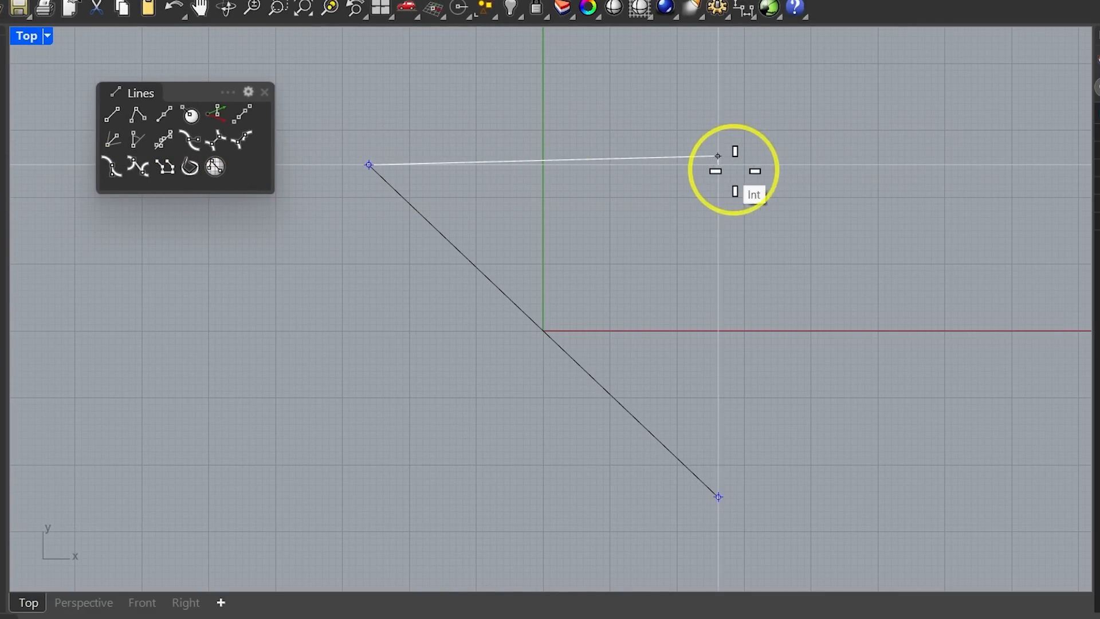
{"action": "left_click", "coordinate": [866, 170]}
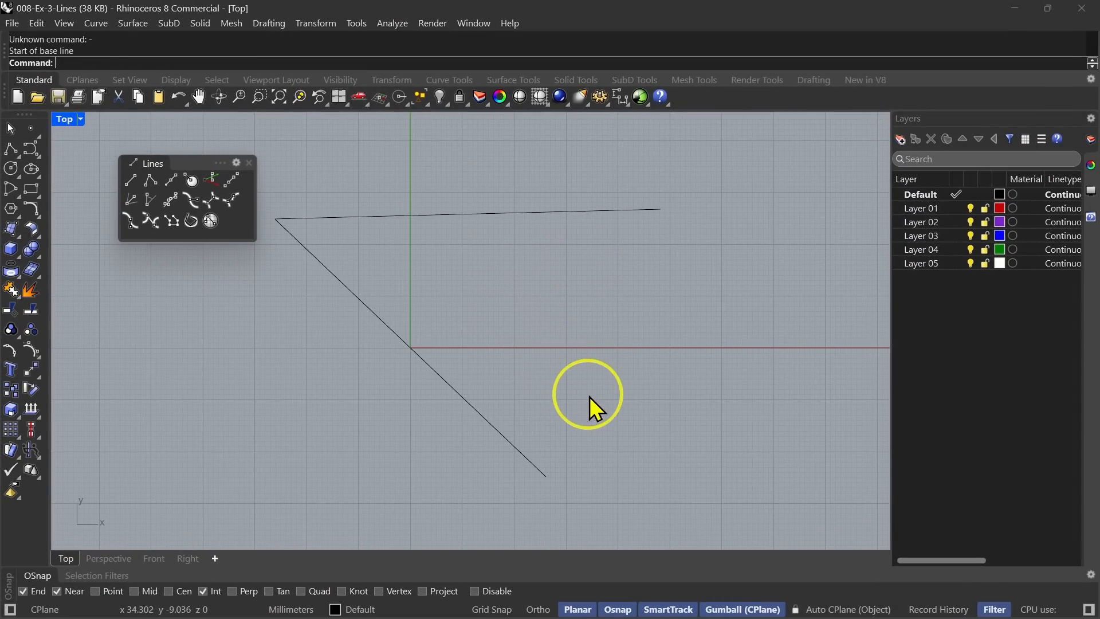
Draw an Angled line based on the diagonal from its lower end, with a 315 degree pivot angle.
{"action": "right_click", "coordinate": [607, 421]}
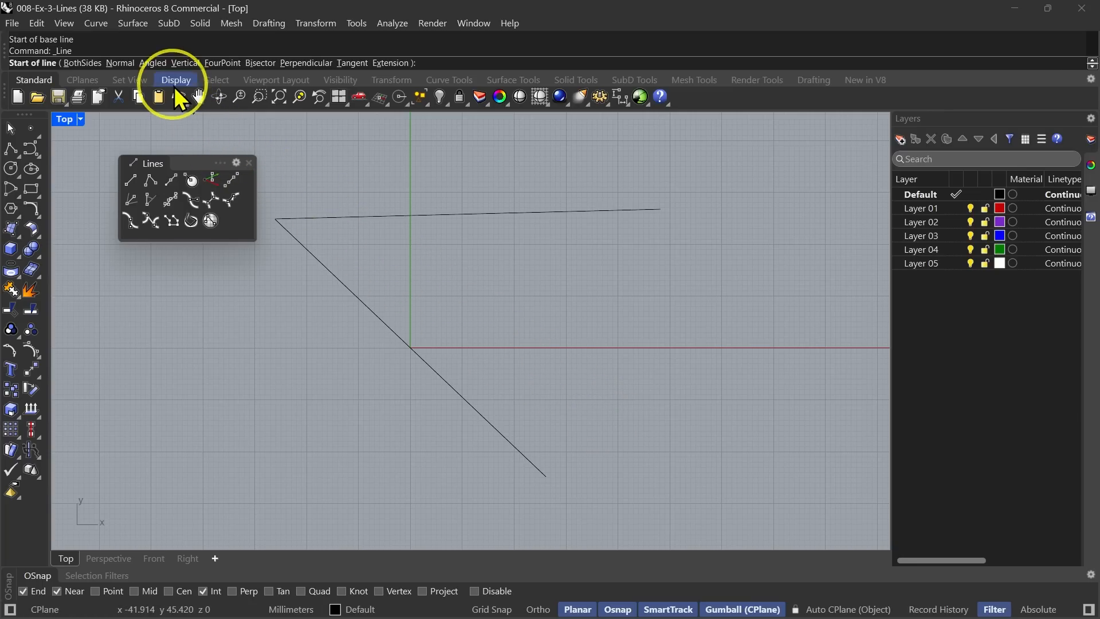
{"action": "left_click", "coordinate": [150, 69]}
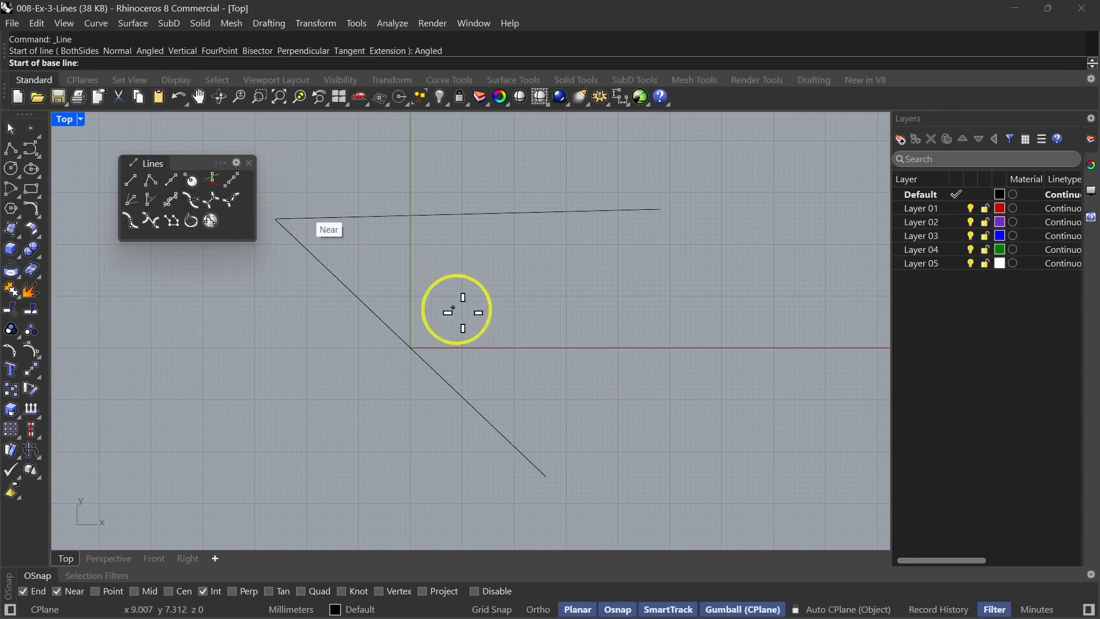
{"action": "left_click", "coordinate": [546, 476]}
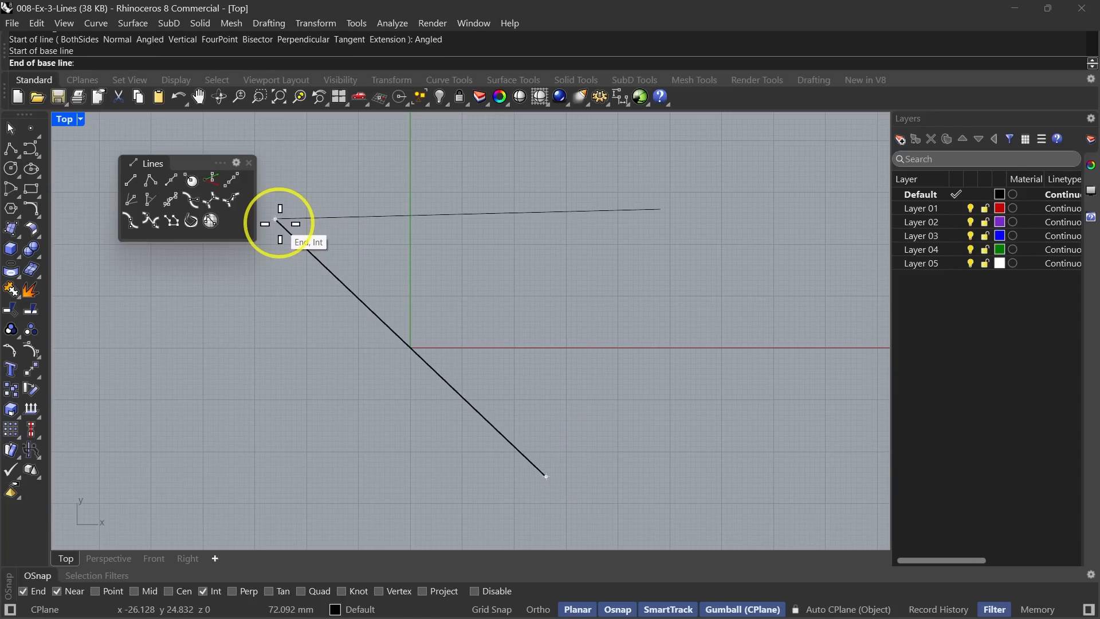
{"action": "left_click", "coordinate": [279, 224]}
{"action": "key", "text": "End"}
{"action": "key", "text": "Page_Down"}
{"action": "key", "text": "Right"}
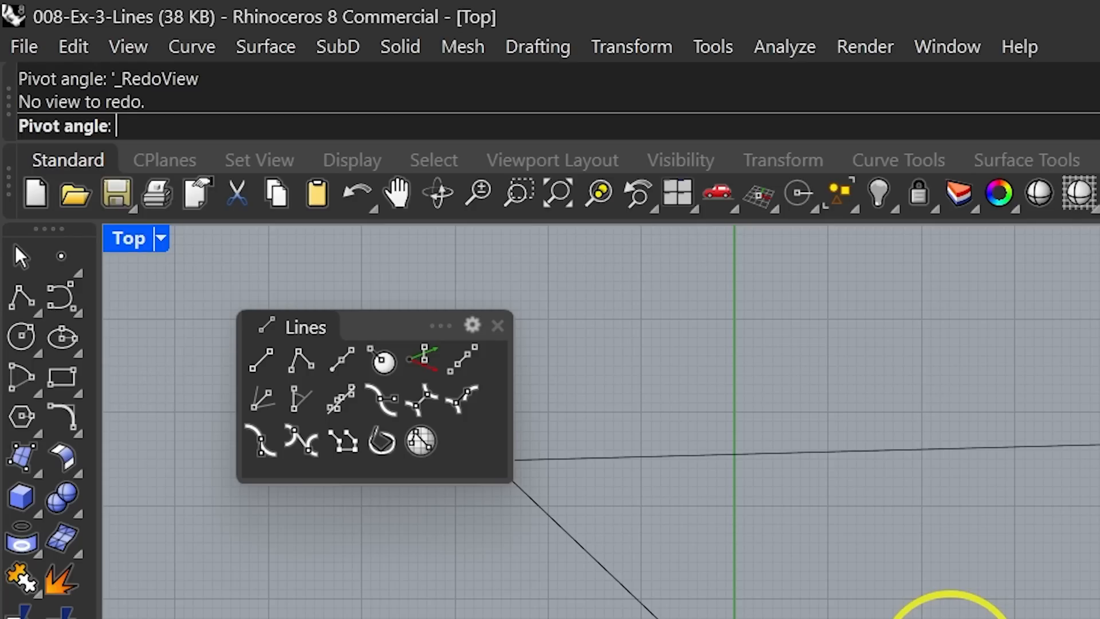
{"action": "type", "text": "315"}
{"action": "key", "text": "Return"}
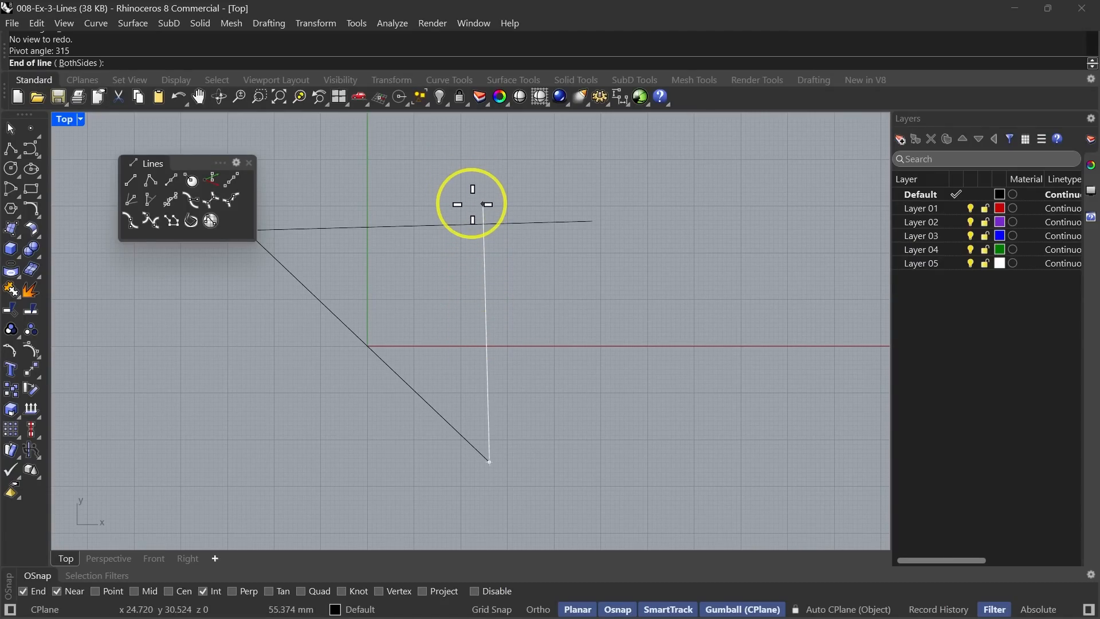
{"action": "left_click", "coordinate": [457, 162]}
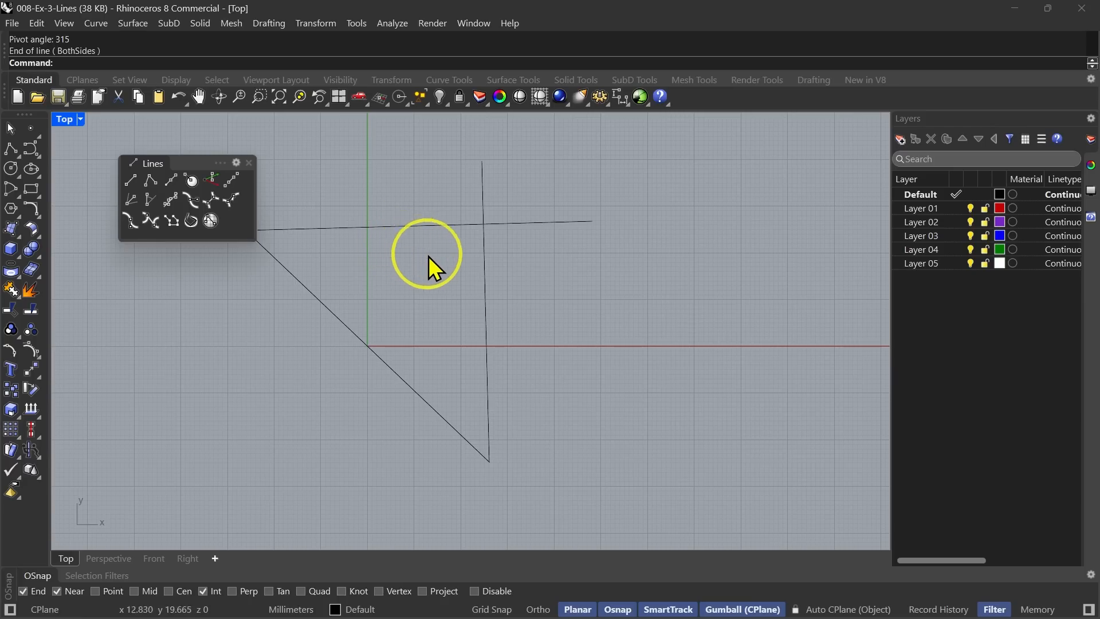
Clear the drawn lines from the Top viewport.
{"action": "right_click_drag", "start_coordinate": [578, 410], "coordinate": [609, 409]}
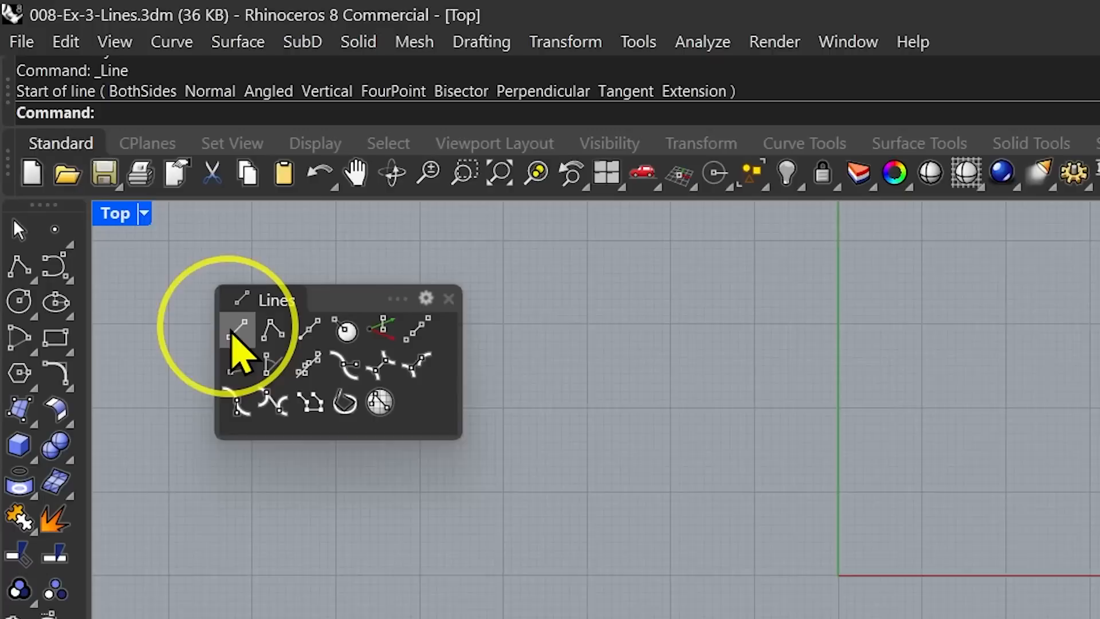
Select the two remaining lines in the Top viewport and delete them.
{"action": "left_click", "coordinate": [235, 331]}
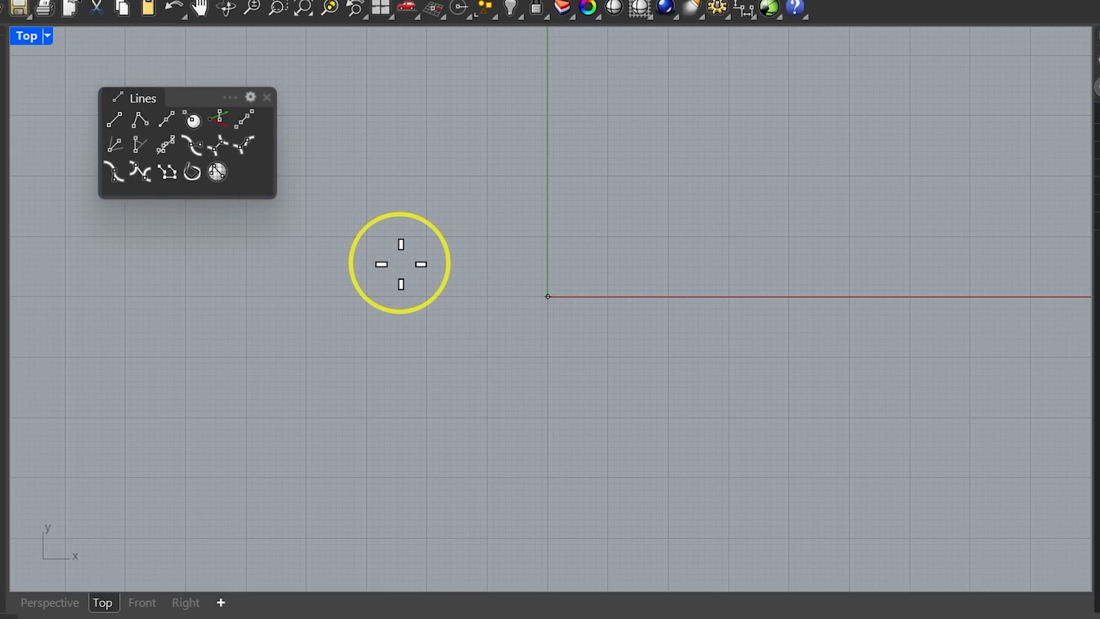
{"action": "left_click", "coordinate": [501, 167]}
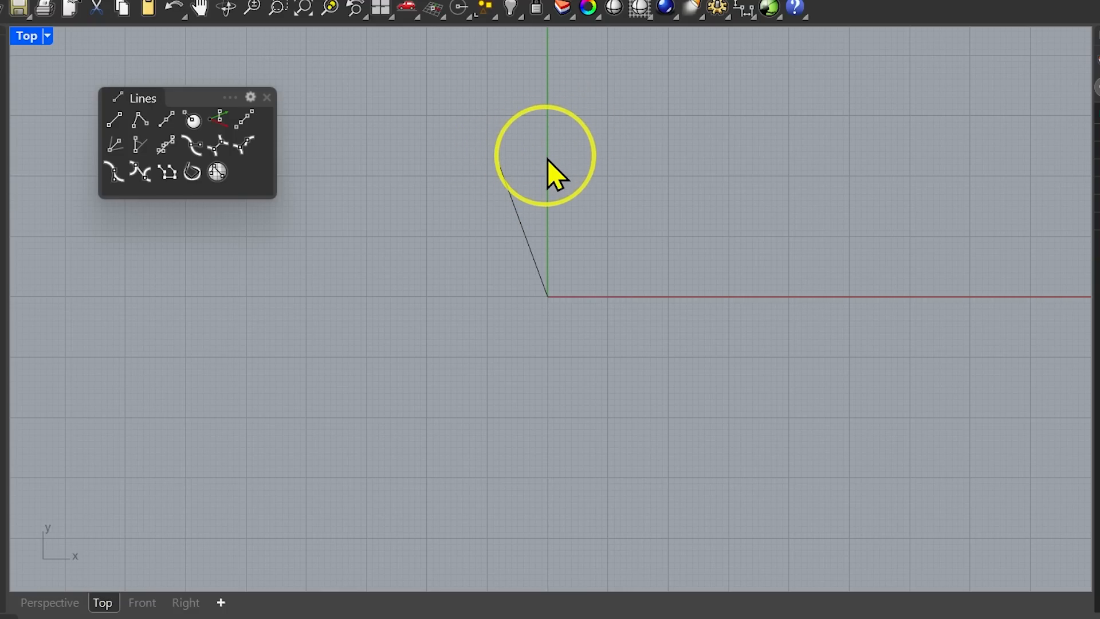
{"action": "key", "text": "Delete"}
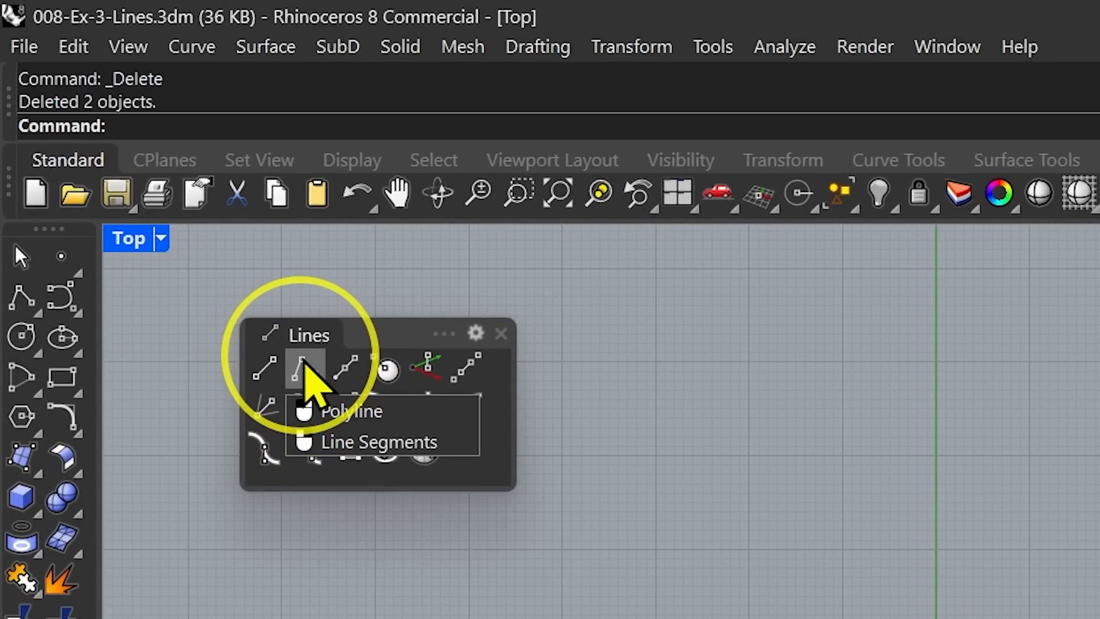
Draw a polyline starting at the origin through about ten clicked points, finishing it with the Close option.
{"action": "left_click", "coordinate": [304, 367]}
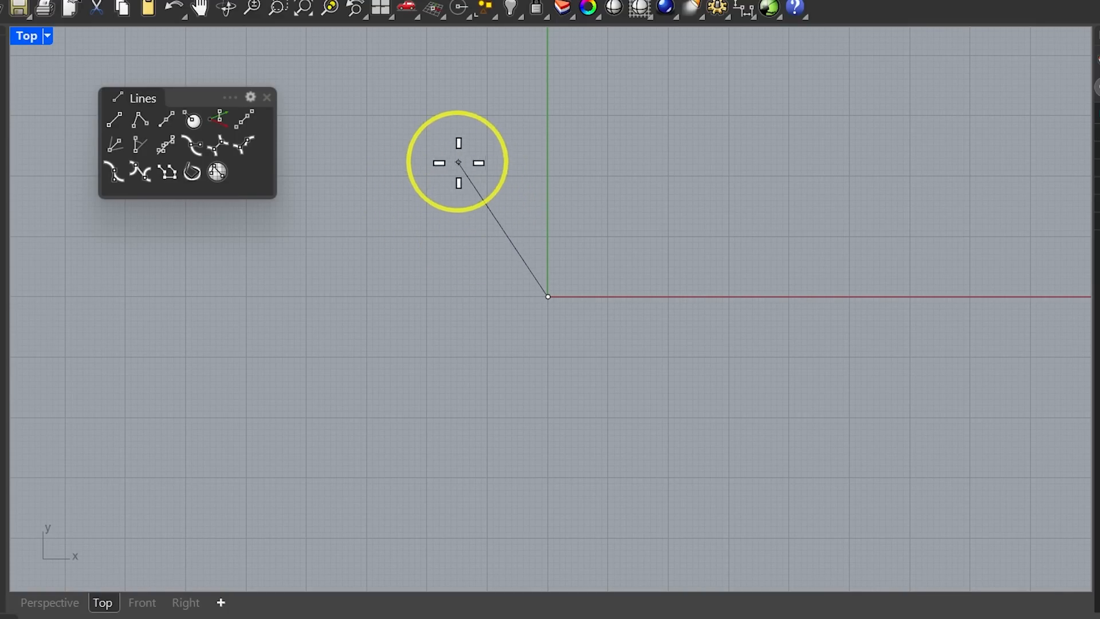
{"action": "left_click", "coordinate": [444, 161]}
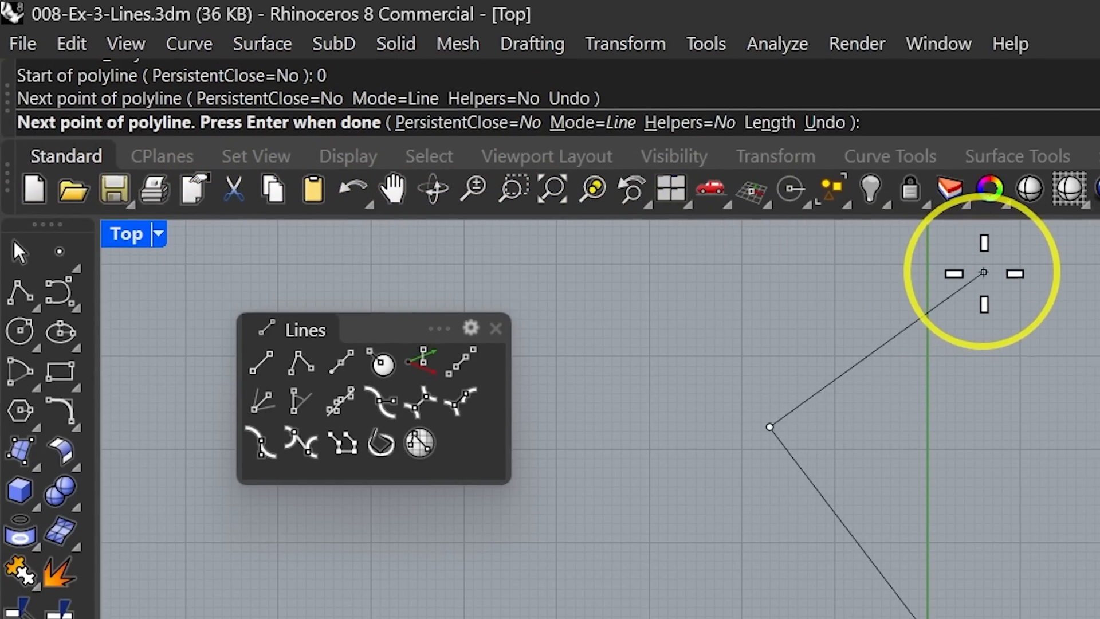
{"action": "left_click", "coordinate": [989, 277]}
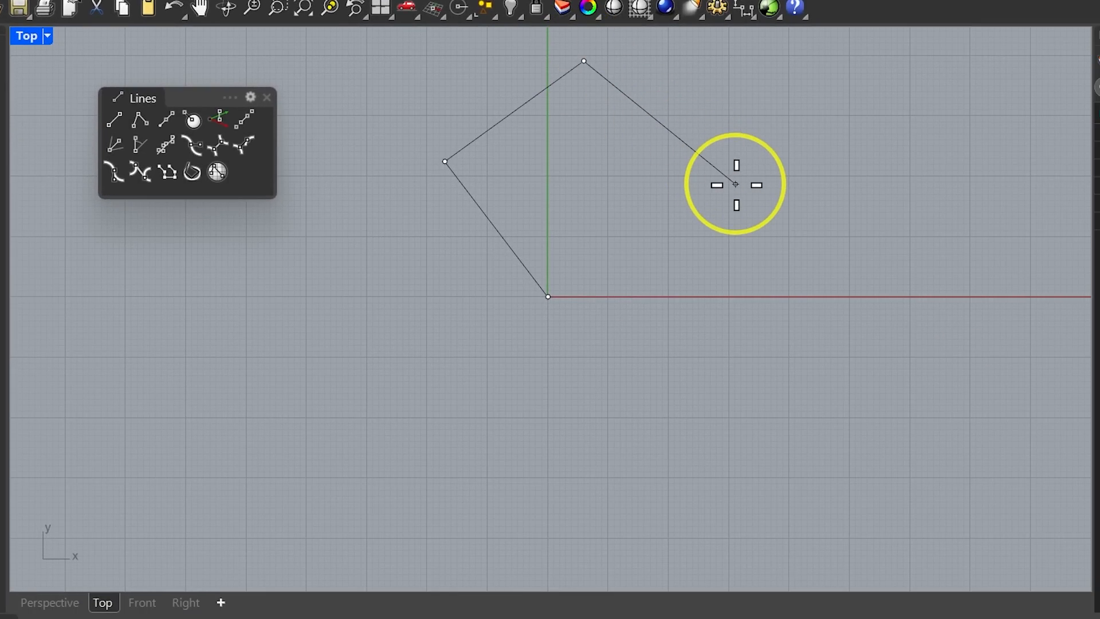
{"action": "left_click", "coordinate": [736, 184]}
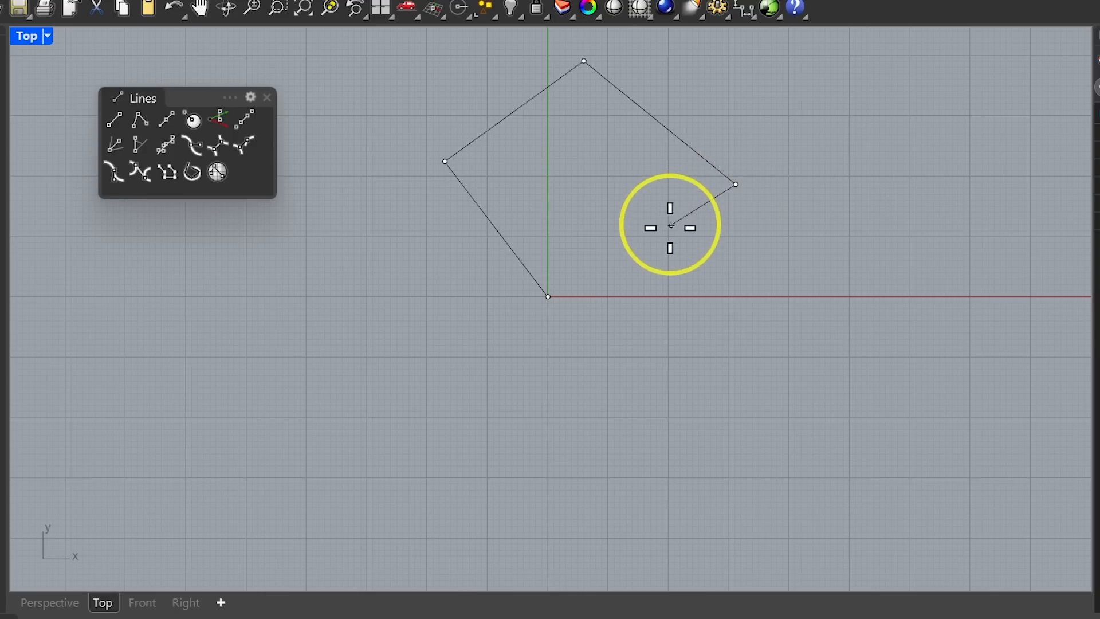
{"action": "left_click", "coordinate": [777, 72]}
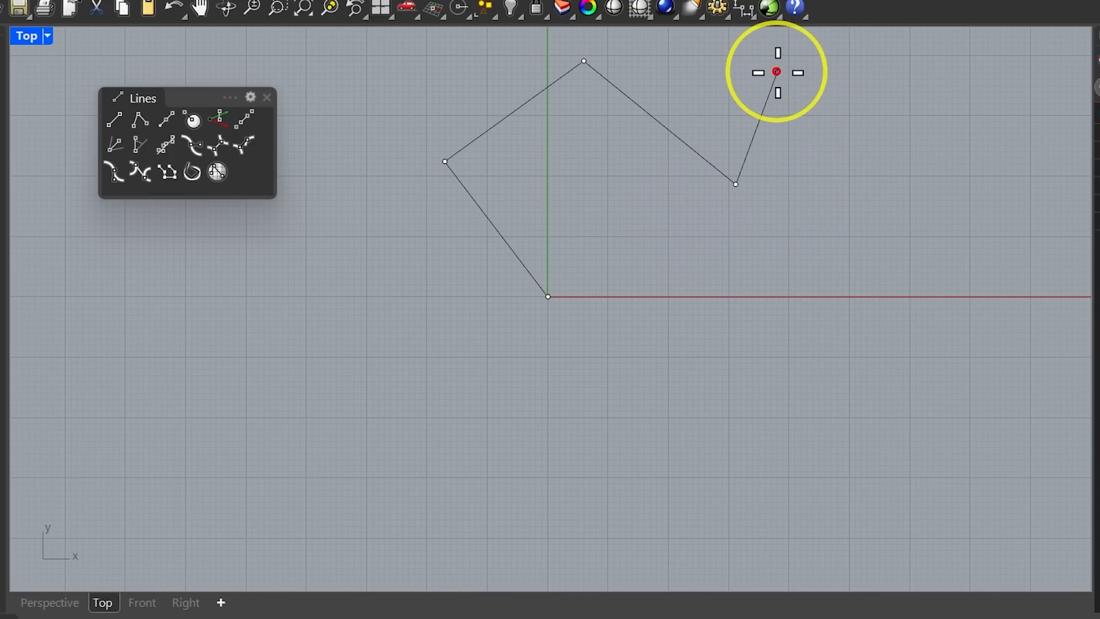
{"action": "left_click", "coordinate": [991, 98]}
{"action": "right_click_drag", "start_coordinate": [1001, 222], "coordinate": [896, 327]}
{"action": "left_click", "coordinate": [875, 461]}
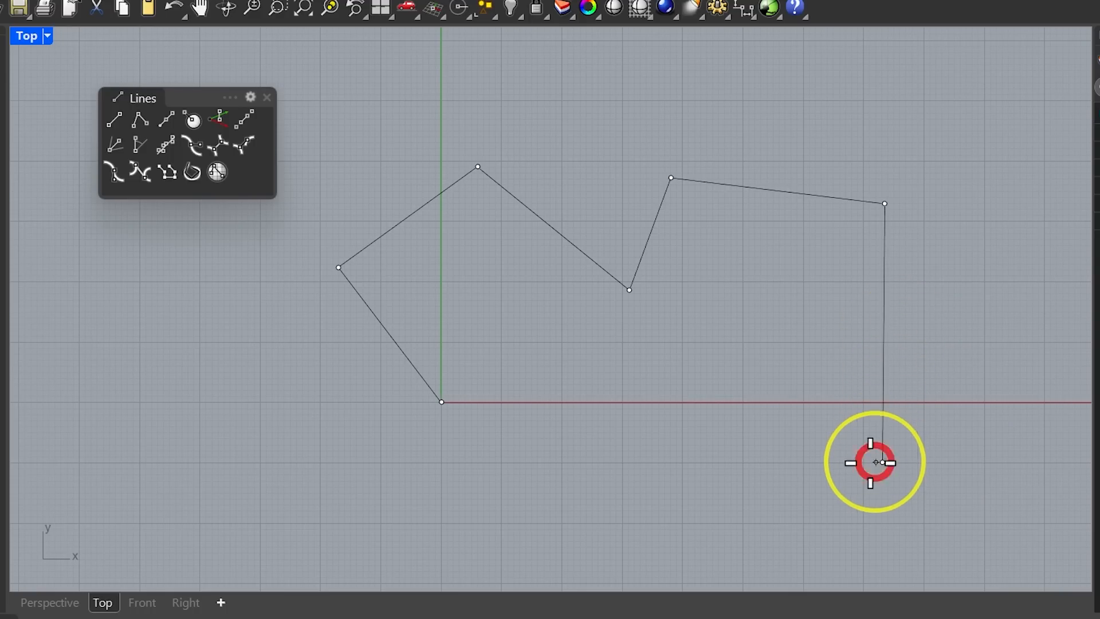
{"action": "left_click", "coordinate": [747, 439]}
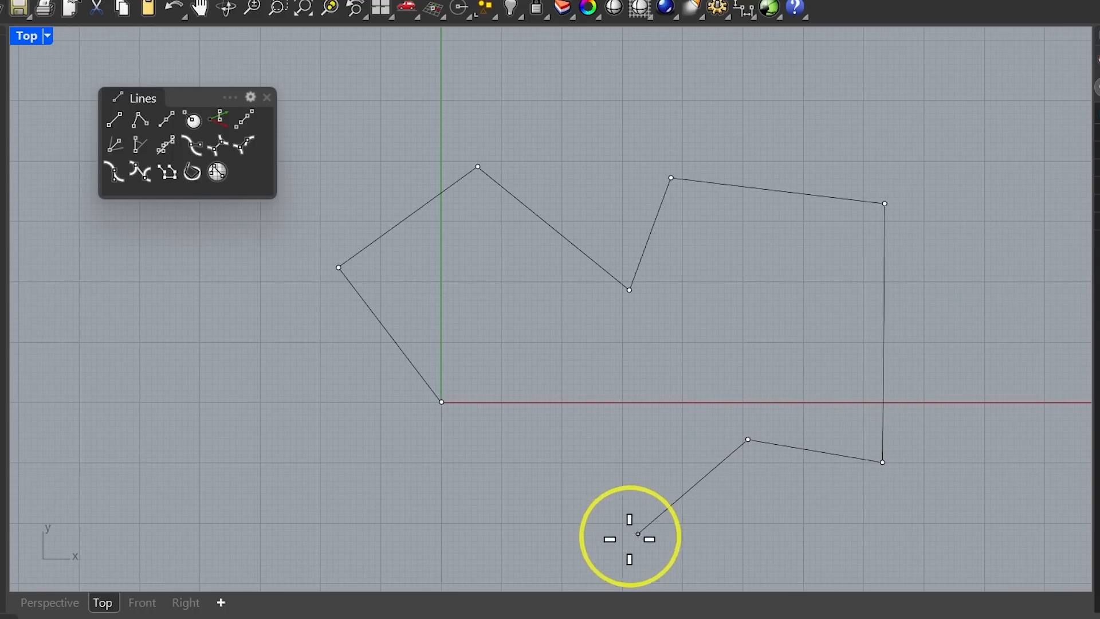
{"action": "left_click", "coordinate": [583, 547]}
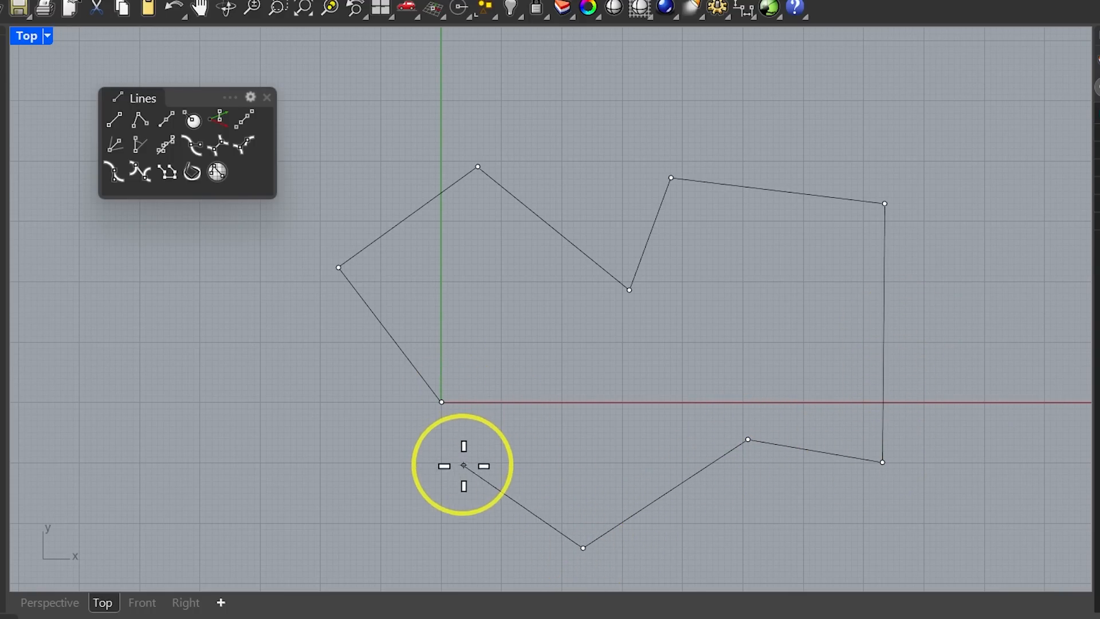
{"action": "right_click_drag", "start_coordinate": [535, 347], "coordinate": [575, 183]}
{"action": "left_click", "coordinate": [423, 453]}
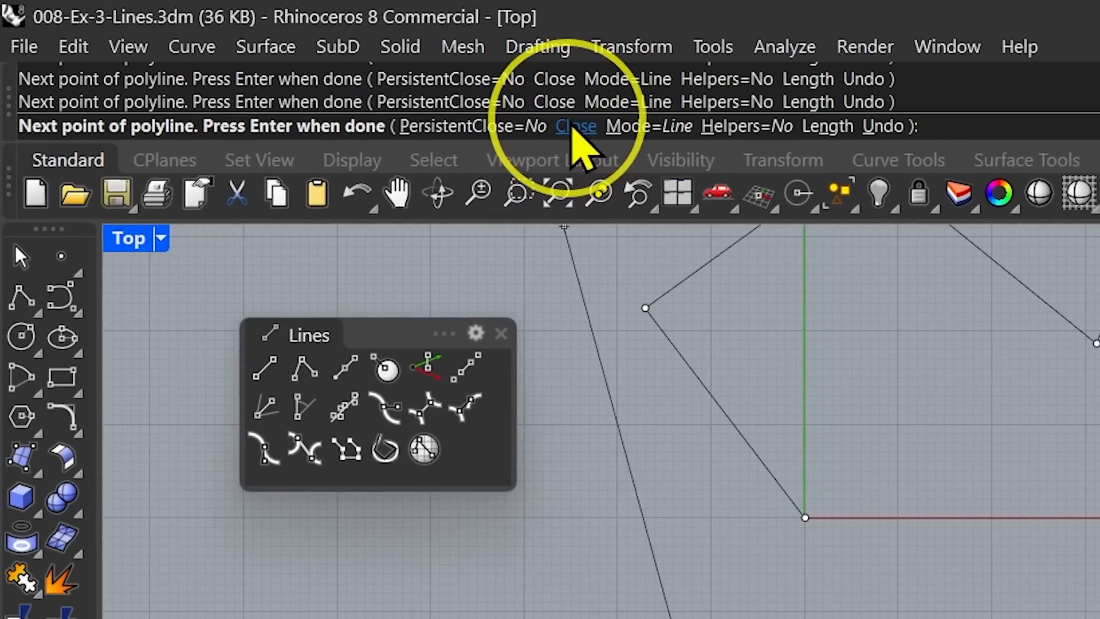
{"action": "left_click", "coordinate": [579, 128]}
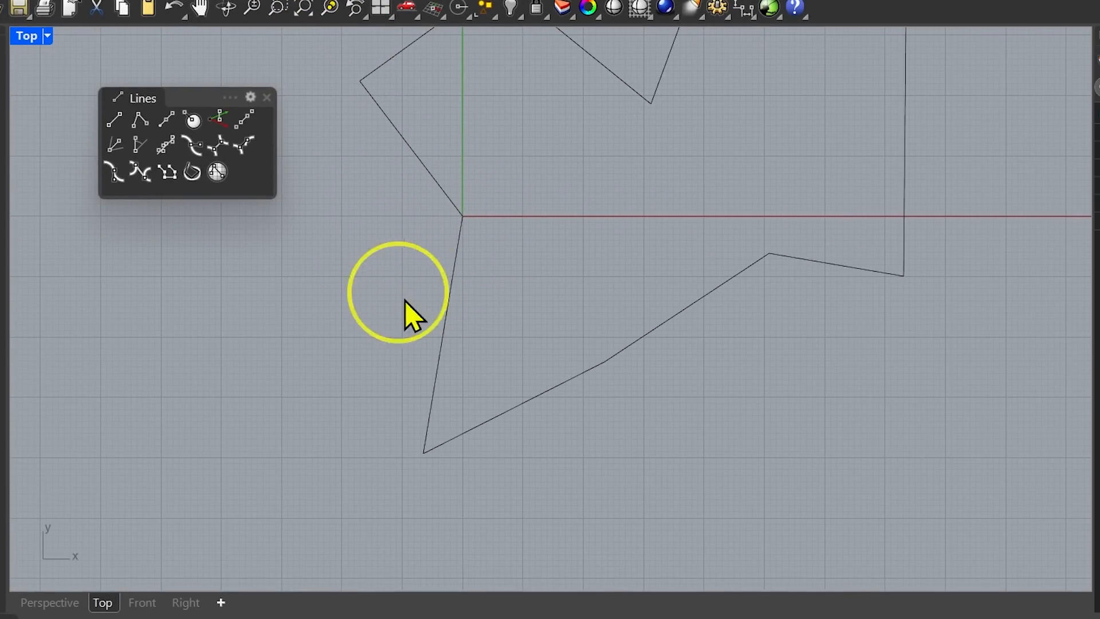
Select the closed polyline and delete it.
{"action": "right_click_drag", "start_coordinate": [562, 273], "coordinate": [535, 361]}
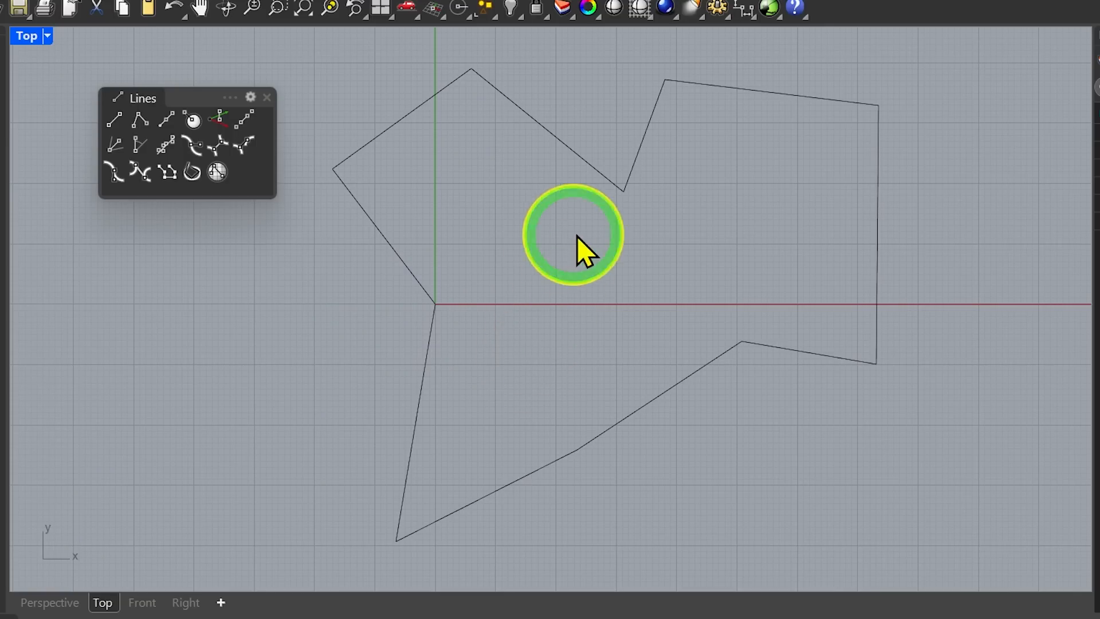
{"action": "left_click", "coordinate": [573, 156]}
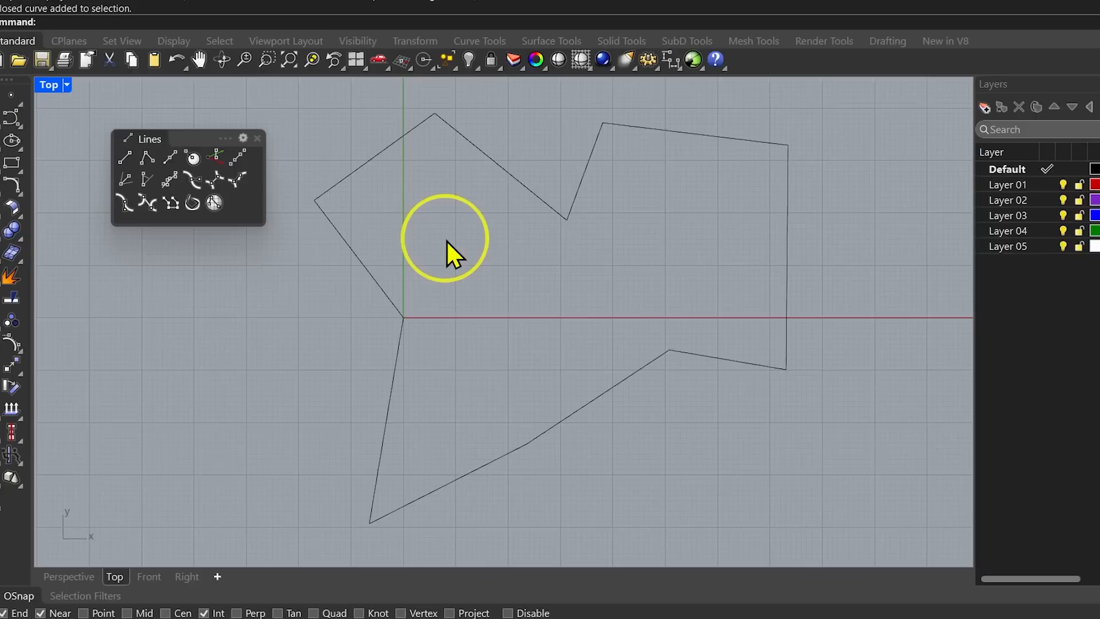
{"action": "key", "text": "Delete"}
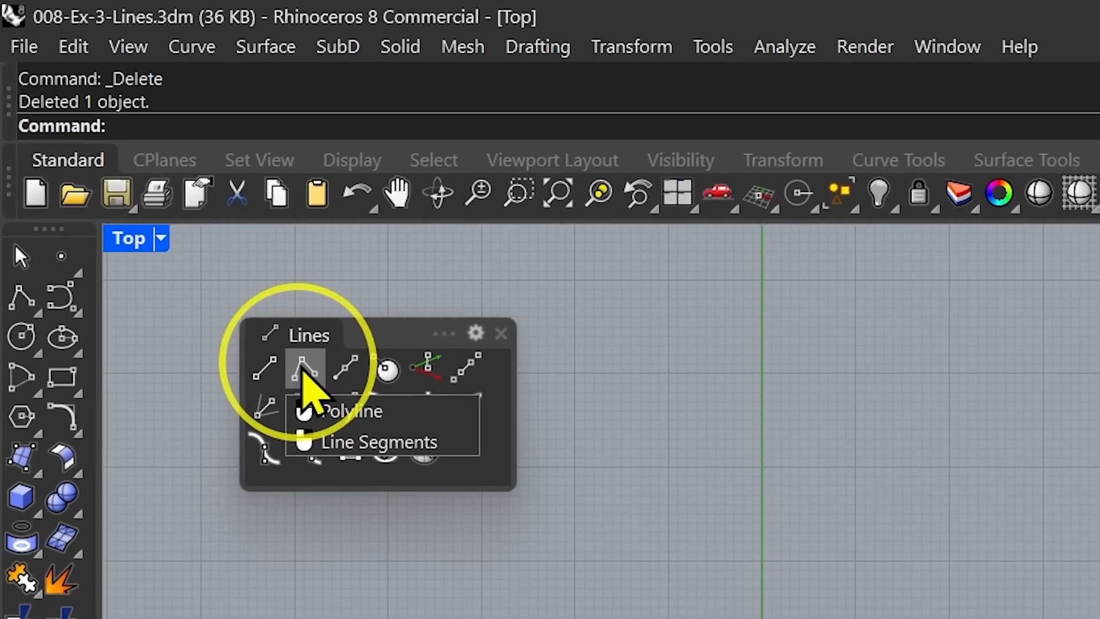
Draw a polyline from the origin through seven points, letting PersistentClose=Yes close it automatically on finishing.
{"action": "left_click", "coordinate": [152, 184]}
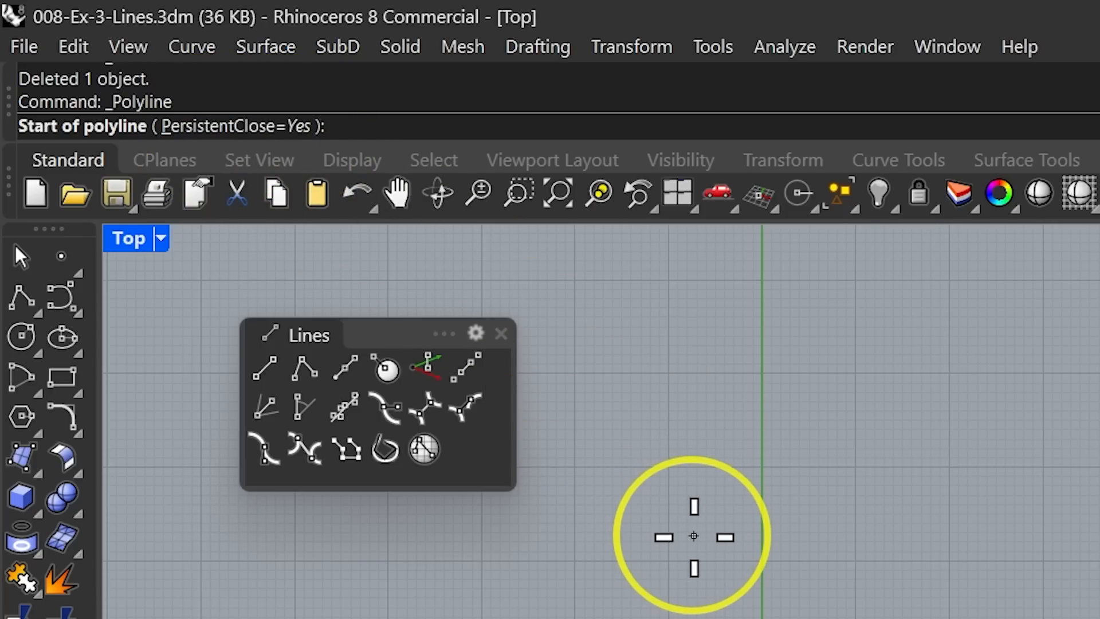
{"action": "key", "text": "Return"}
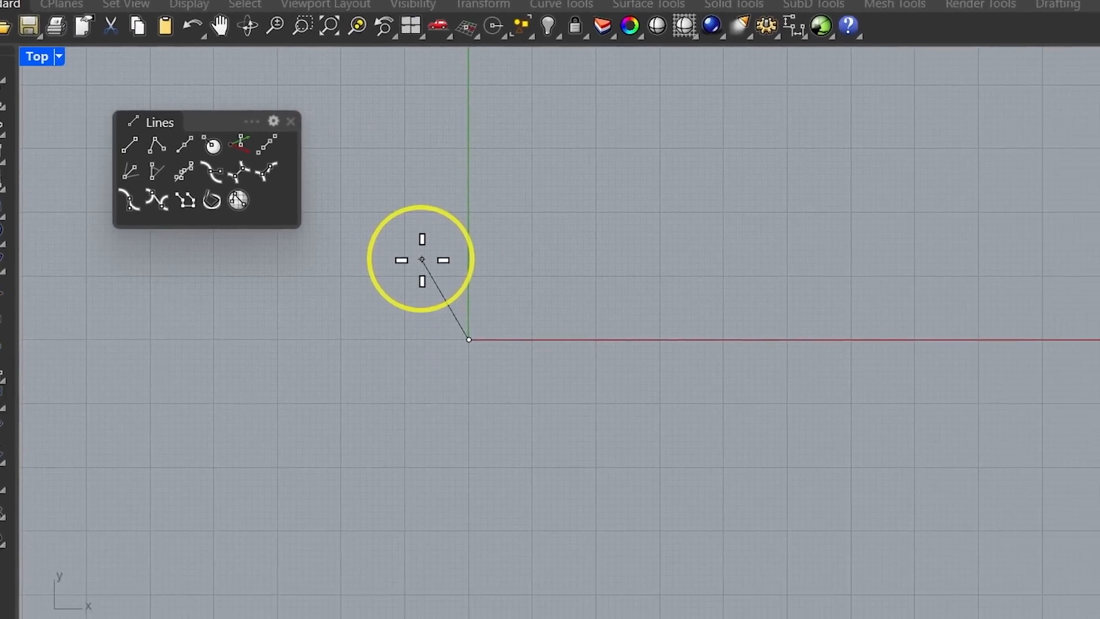
{"action": "left_click", "coordinate": [359, 105]}
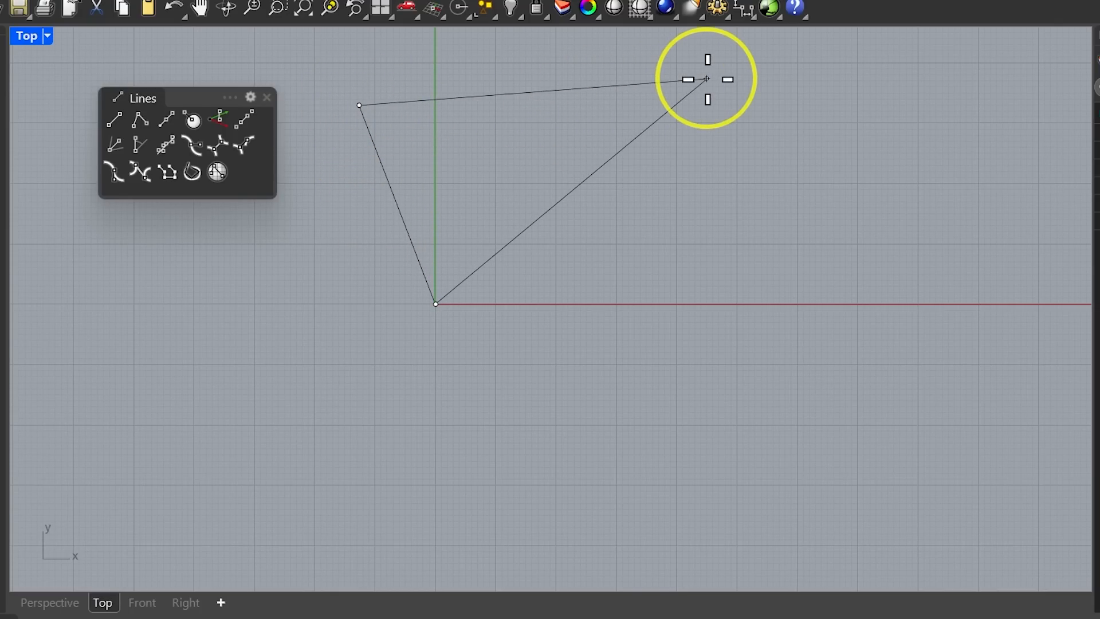
{"action": "left_click", "coordinate": [662, 50]}
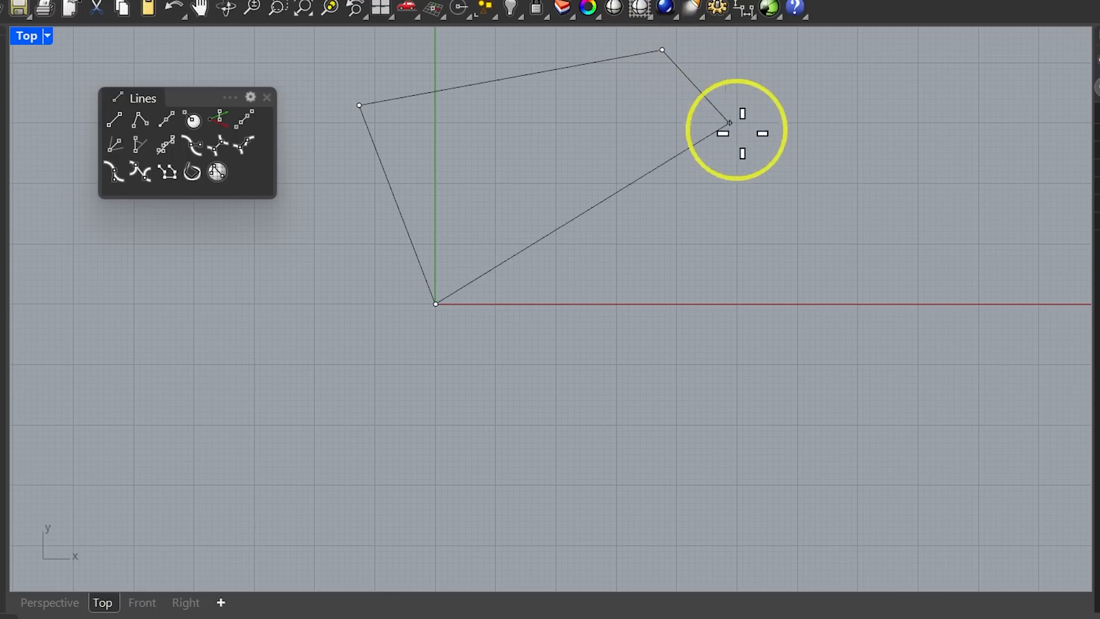
{"action": "left_click", "coordinate": [962, 262]}
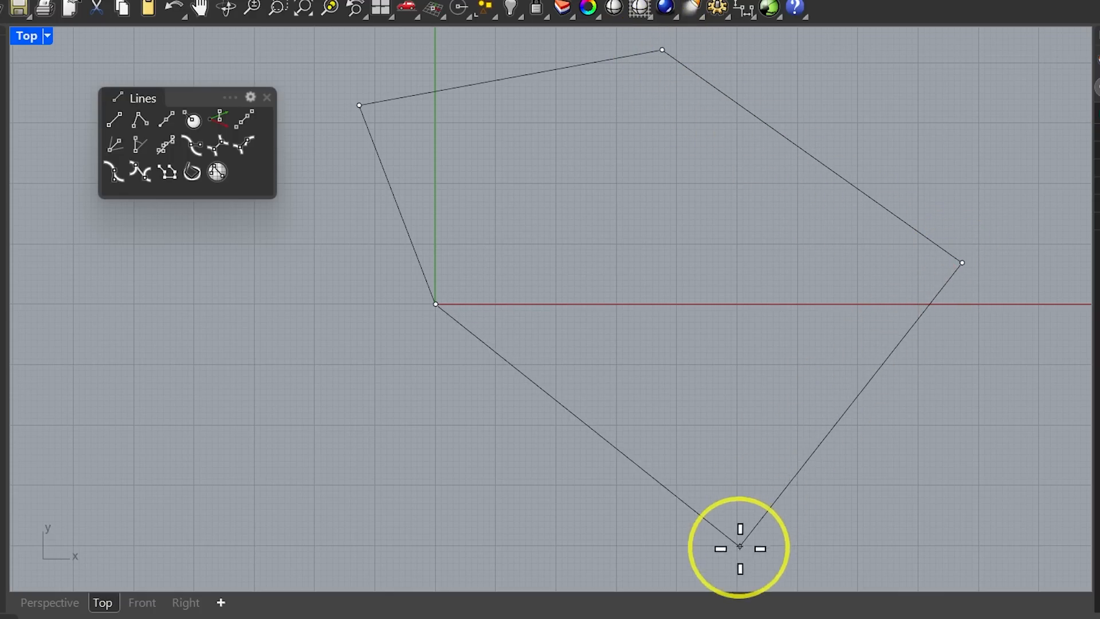
{"action": "left_click", "coordinate": [399, 543]}
{"action": "left_click", "coordinate": [545, 350]}
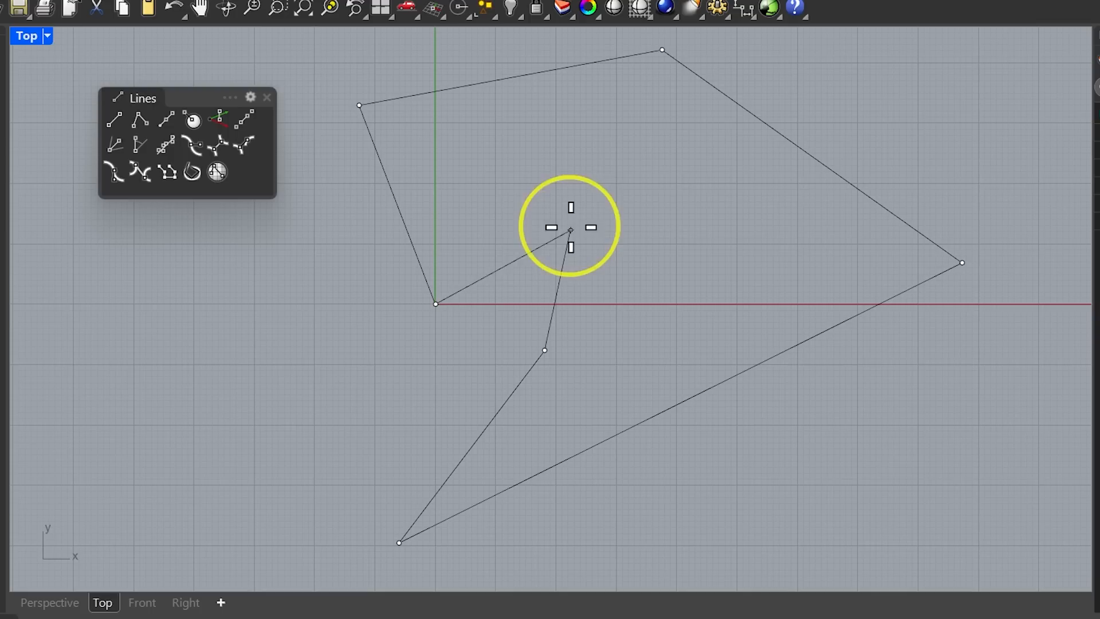
{"action": "left_click", "coordinate": [566, 186]}
{"action": "left_click", "coordinate": [472, 145]}
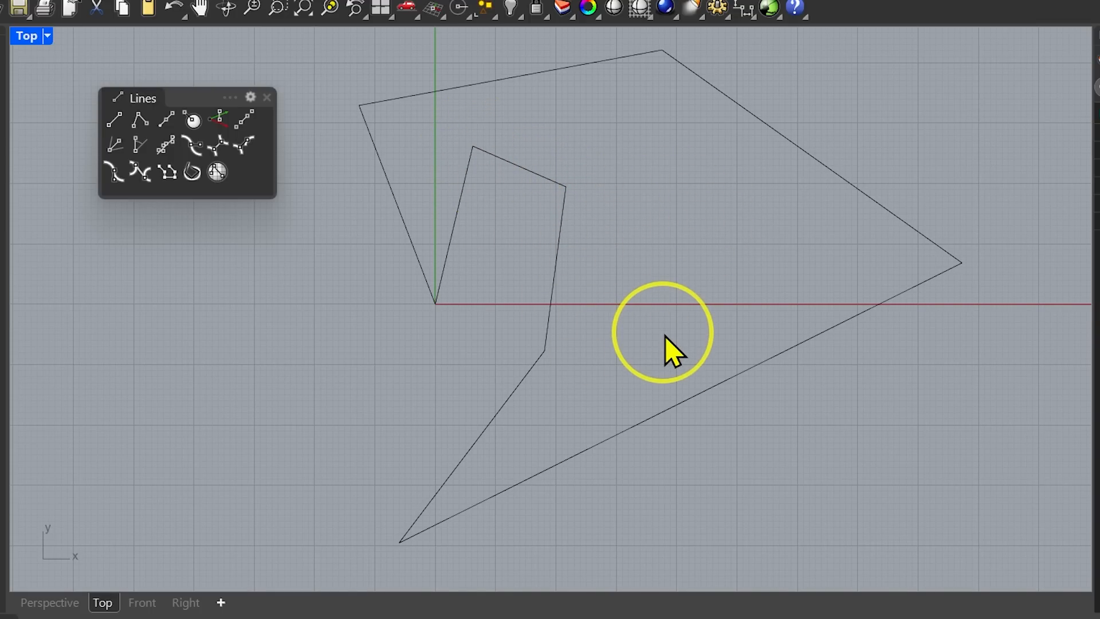
{"action": "right_click_drag", "start_coordinate": [665, 337], "coordinate": [653, 338]}
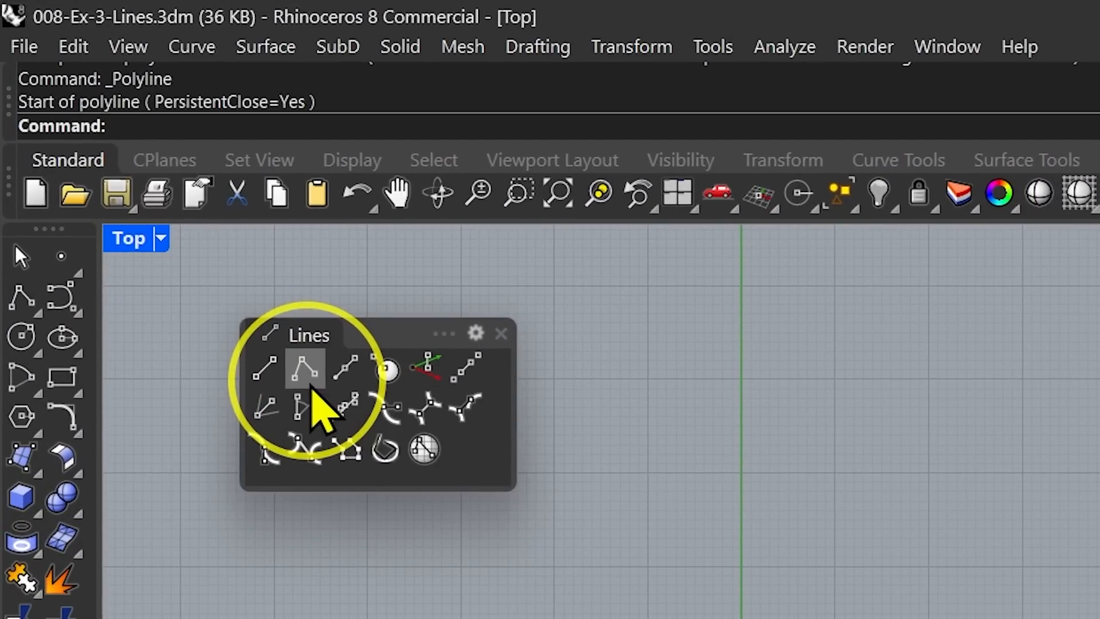
Draw a polyline starting at 0, switching Mode between Line and Arc to mix straight and arc segments.
{"action": "left_click", "coordinate": [161, 194]}
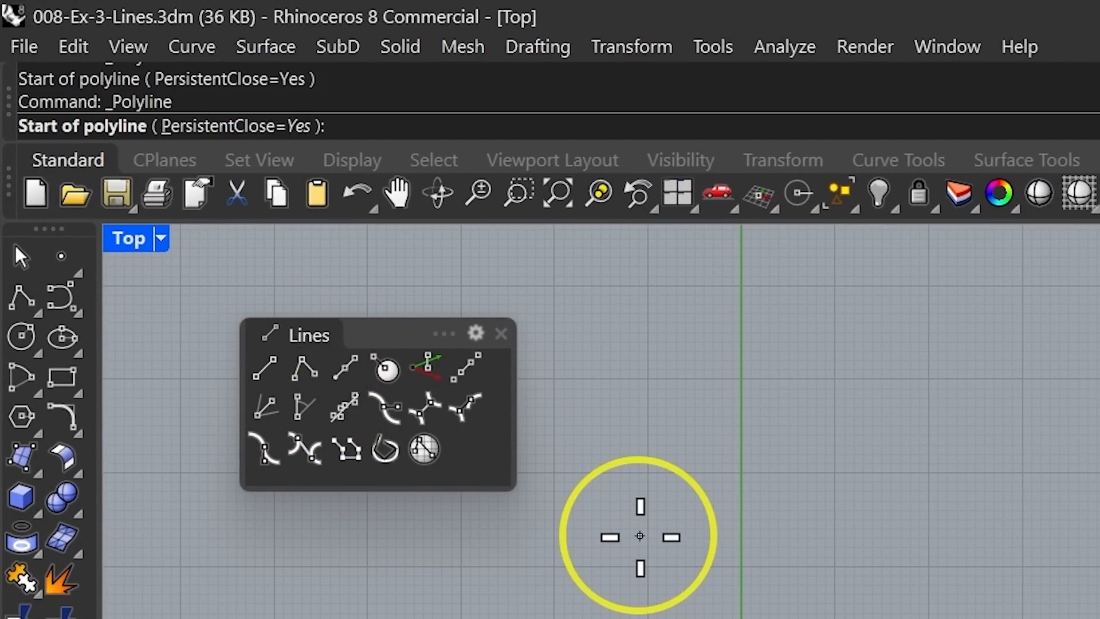
{"action": "type", "text": "0"}
{"action": "key", "text": "Return"}
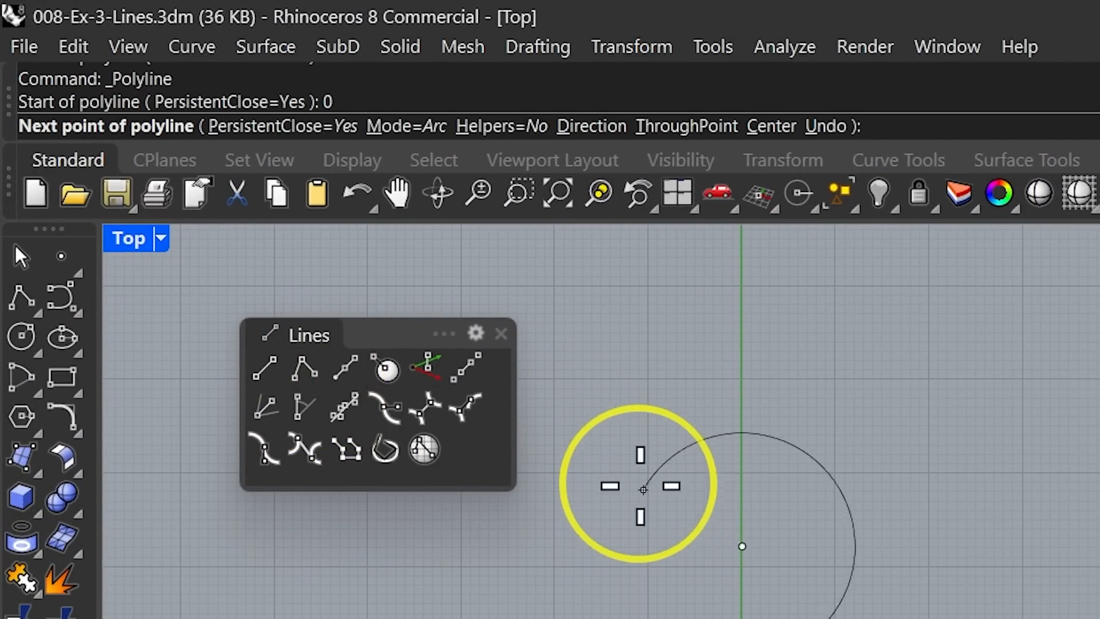
{"action": "left_click", "coordinate": [400, 129]}
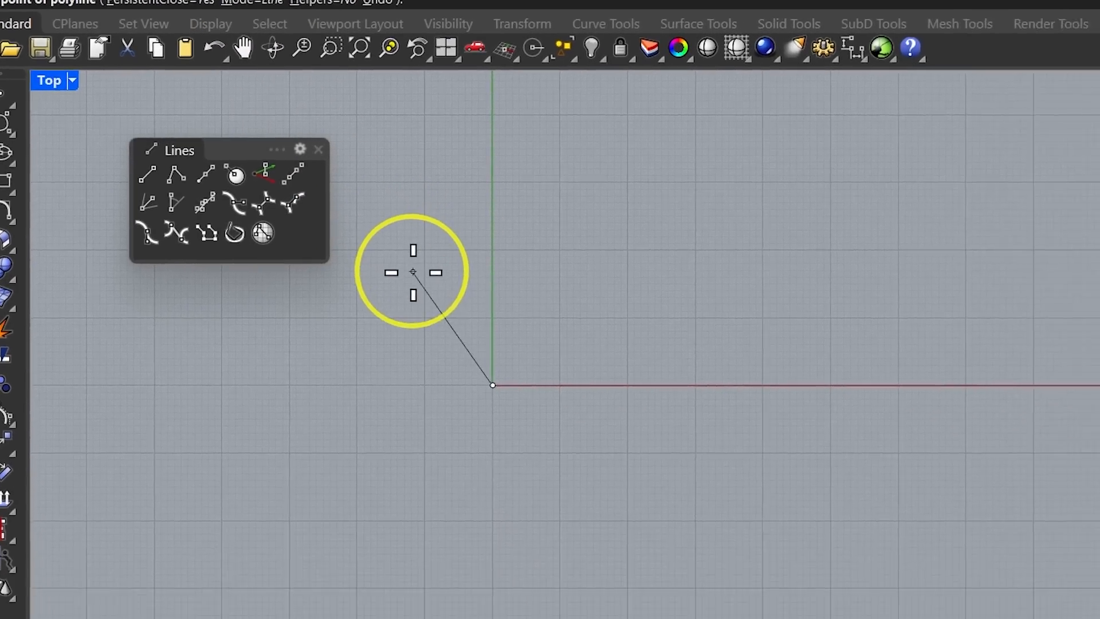
{"action": "left_click", "coordinate": [630, 504]}
{"action": "left_click", "coordinate": [503, 93]}
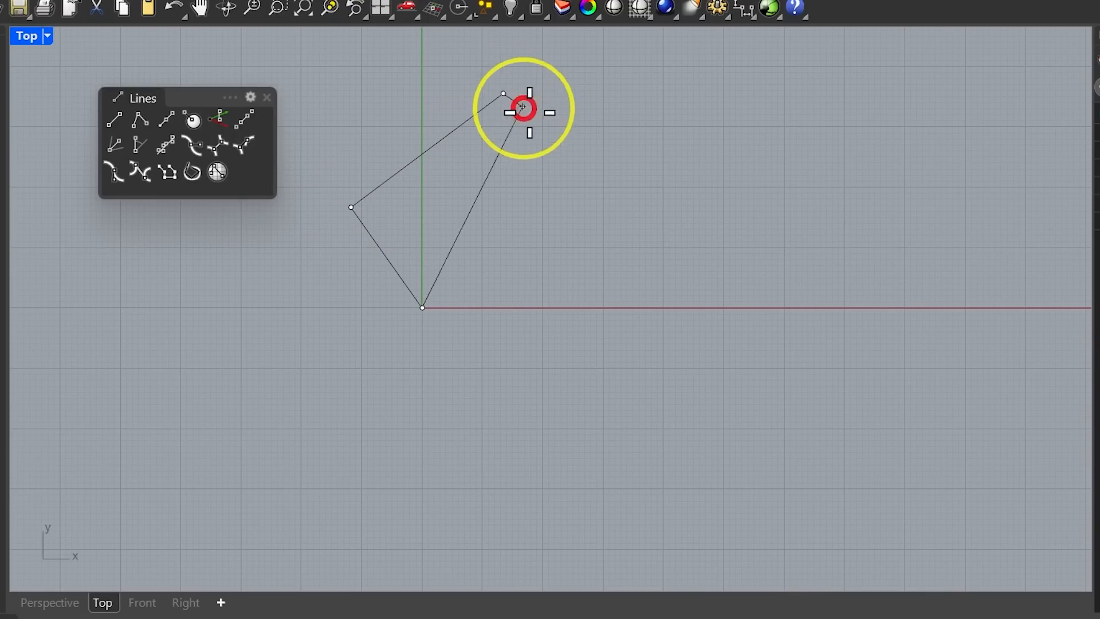
{"action": "left_click", "coordinate": [667, 160]}
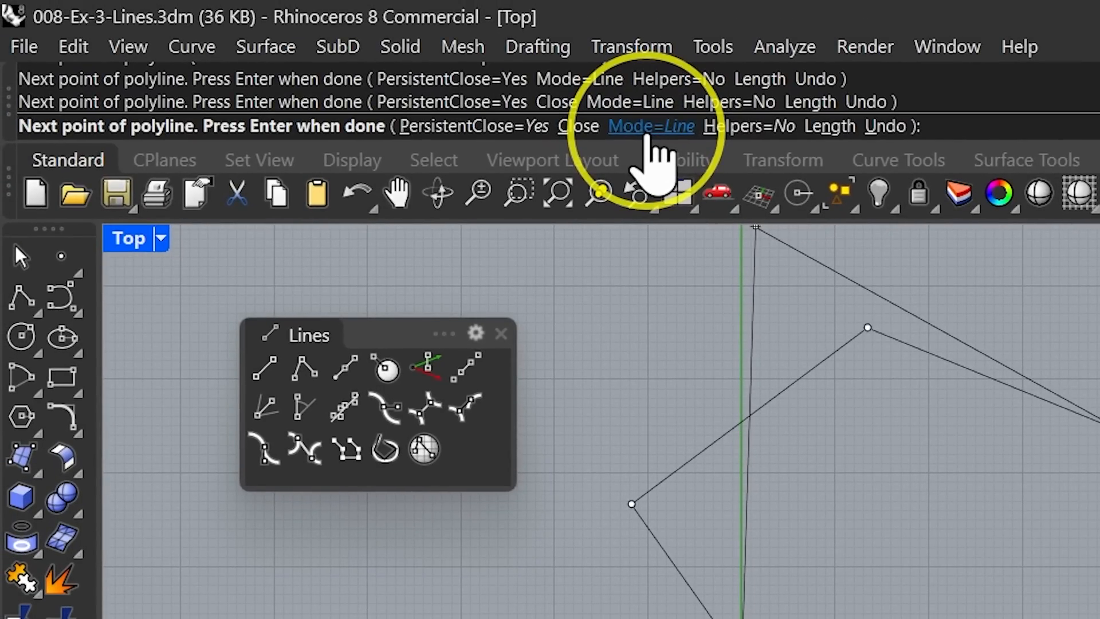
{"action": "left_click", "coordinate": [651, 126]}
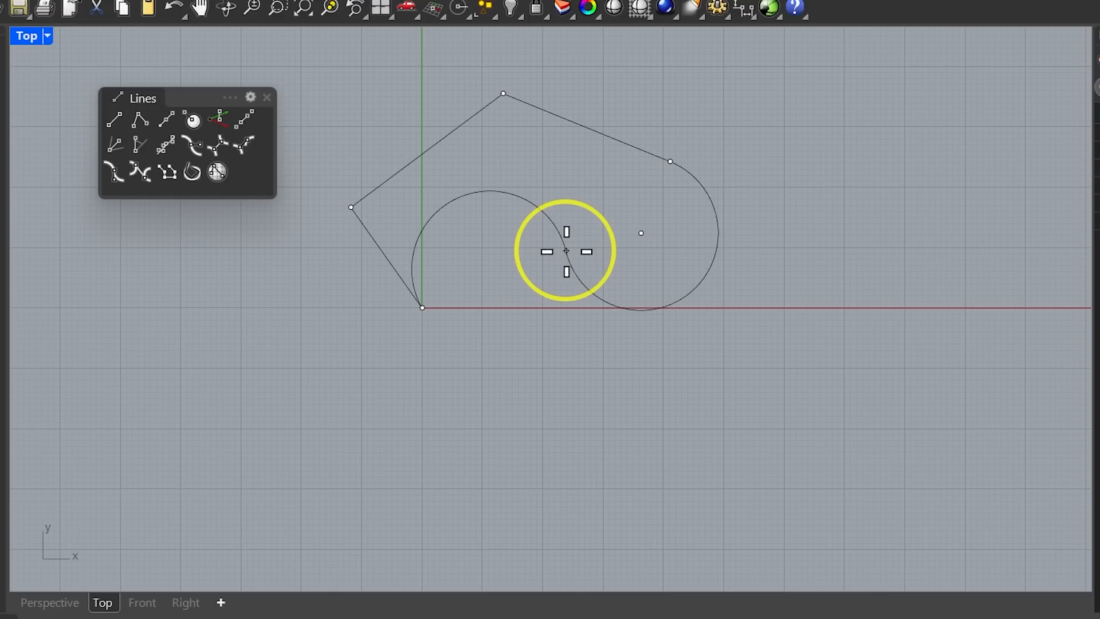
{"action": "left_click", "coordinate": [575, 251]}
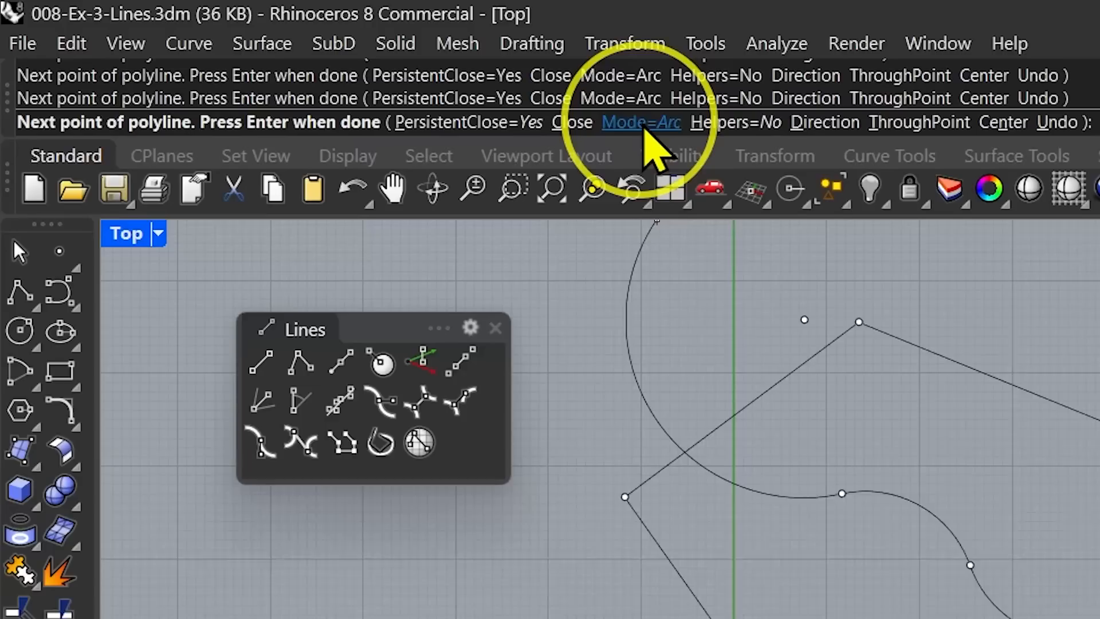
{"action": "left_click", "coordinate": [648, 123]}
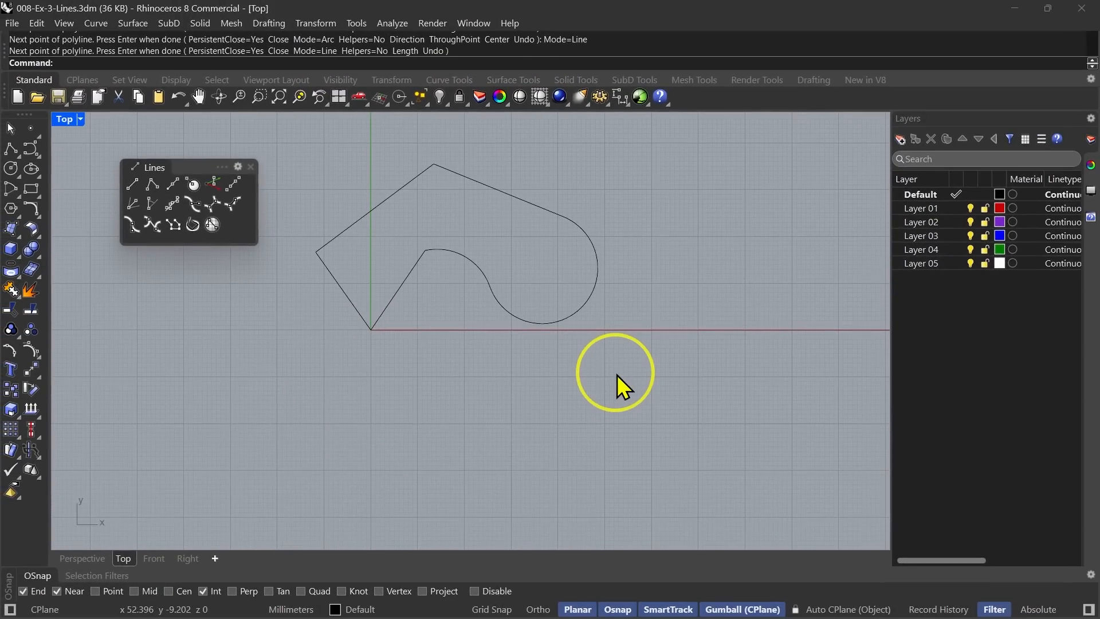
Restart Polyline with PersistentClose=No, pick a new start point and switch Mode to Arc to draw two arc segments.
{"action": "right_click", "coordinate": [714, 245]}
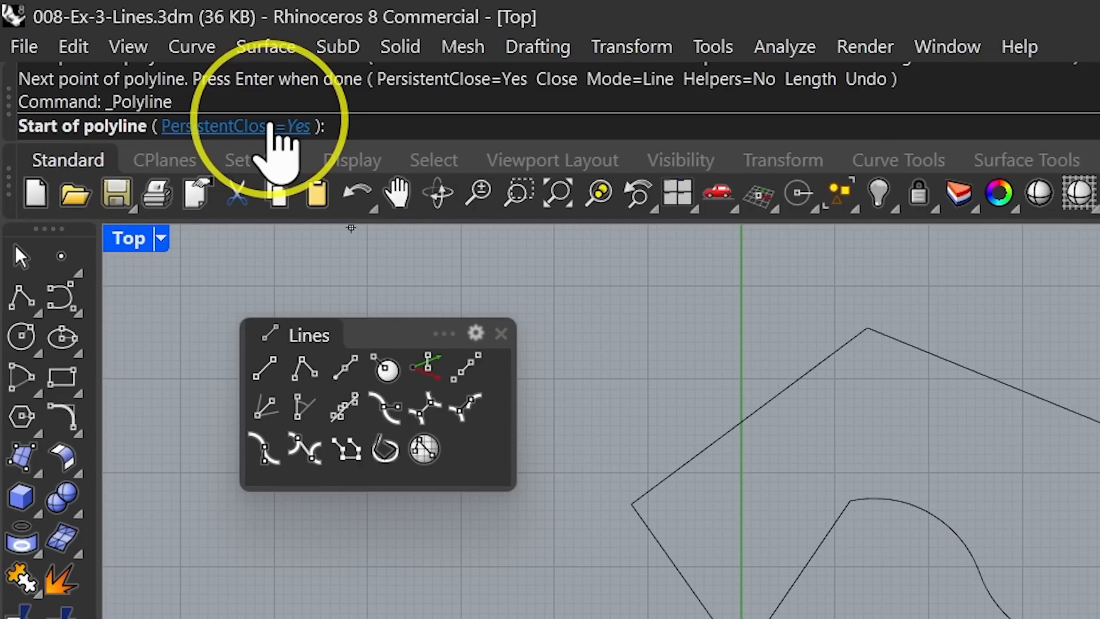
{"action": "left_click", "coordinate": [269, 126]}
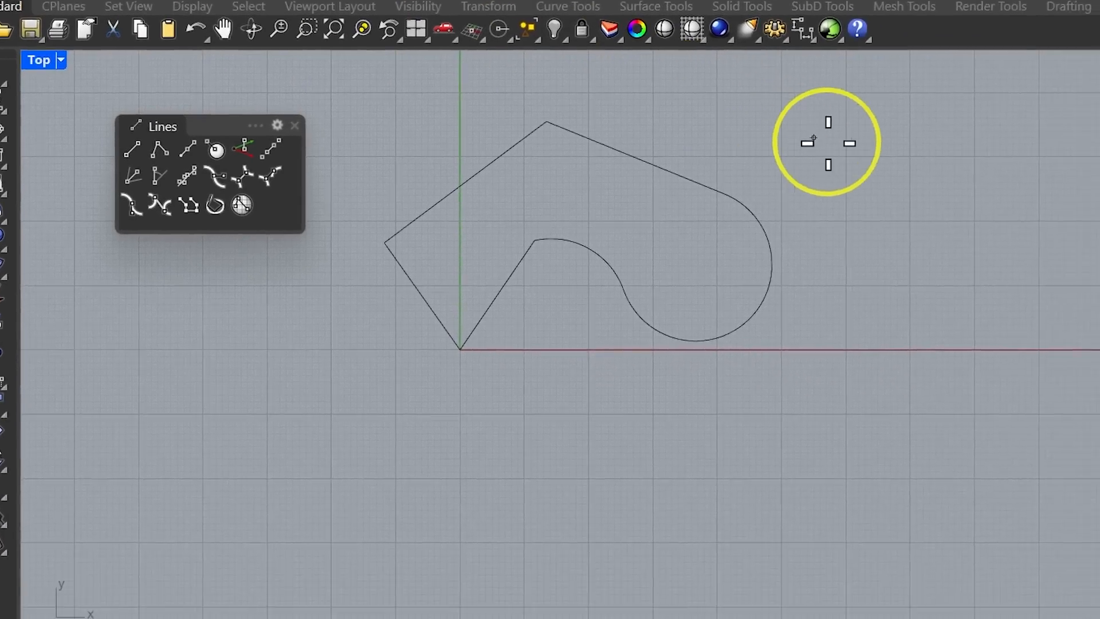
{"action": "right_click_drag", "start_coordinate": [574, 245], "coordinate": [484, 372]}
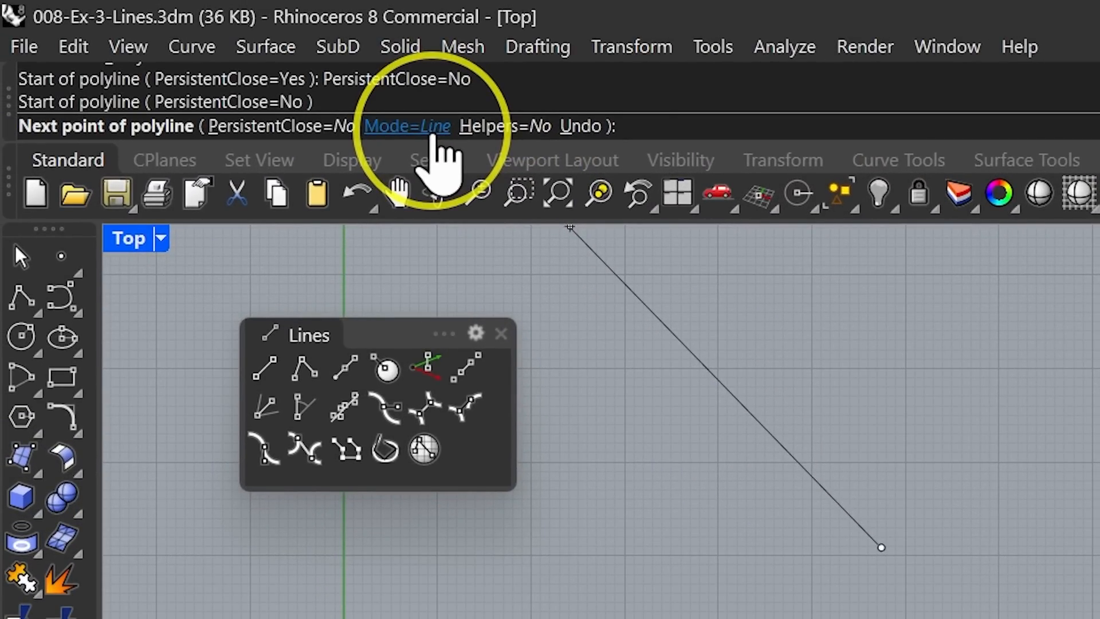
{"action": "left_click", "coordinate": [436, 137]}
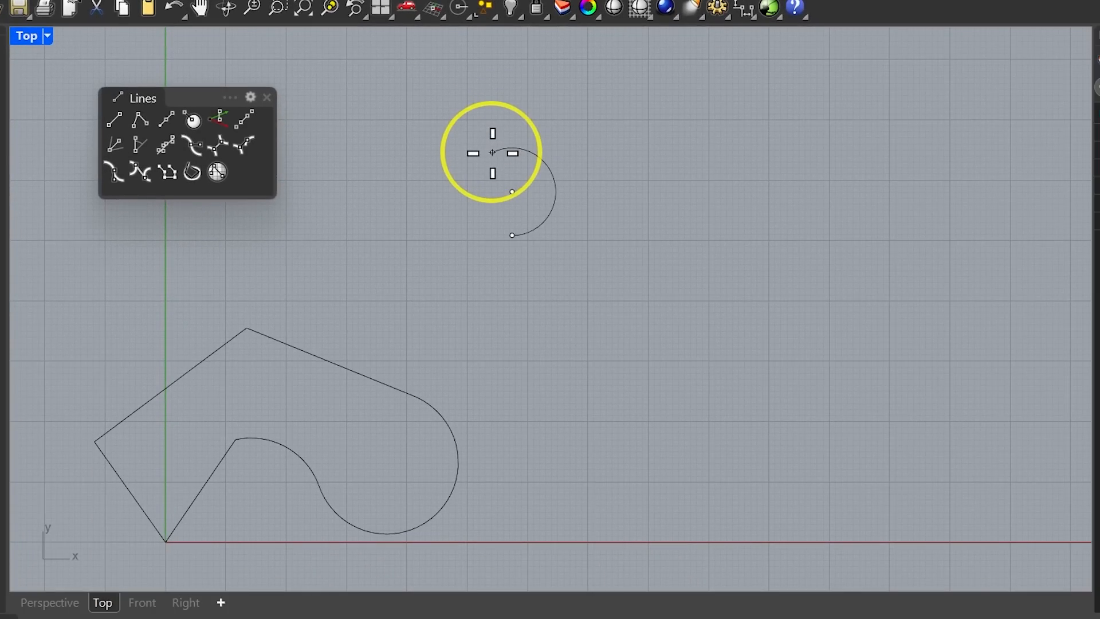
{"action": "left_click", "coordinate": [508, 106]}
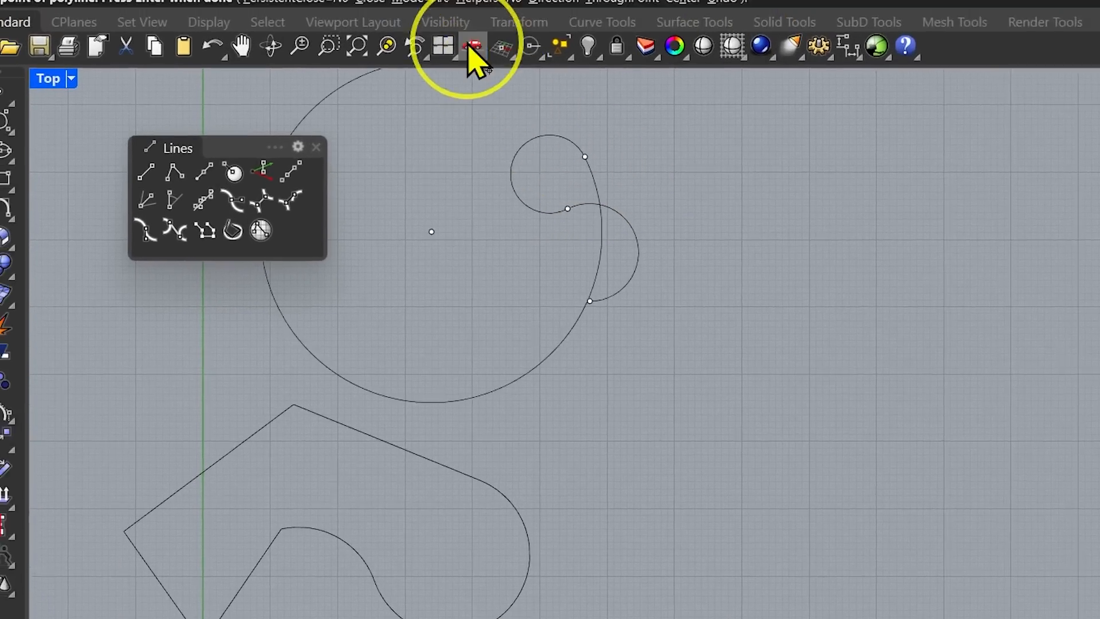
{"action": "left_click", "coordinate": [650, 127]}
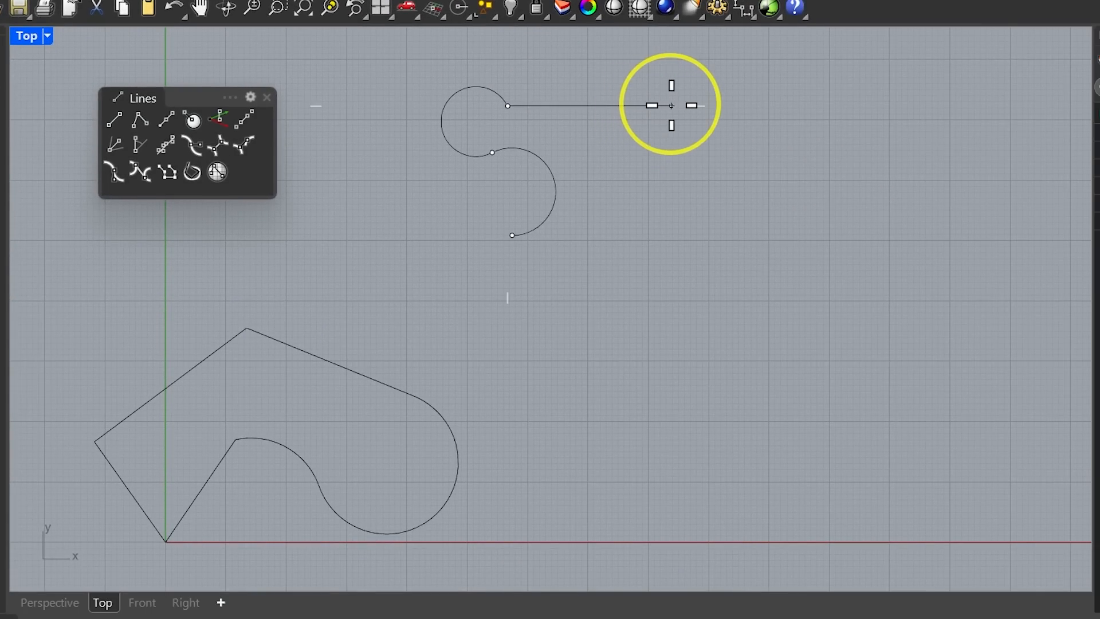
Continue the polyline switching between Line and Arc modes, adding straight, vertical and arc segments and ending on its start point.
{"action": "left_click", "coordinate": [671, 105]}
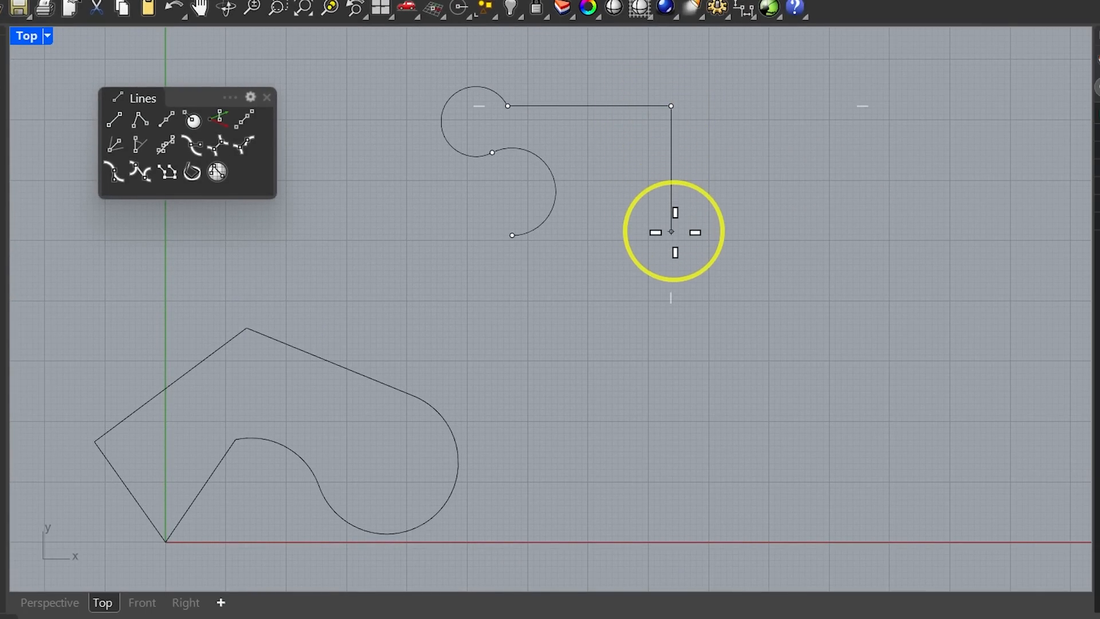
{"action": "mouse_move", "coordinate": [512, 235]}
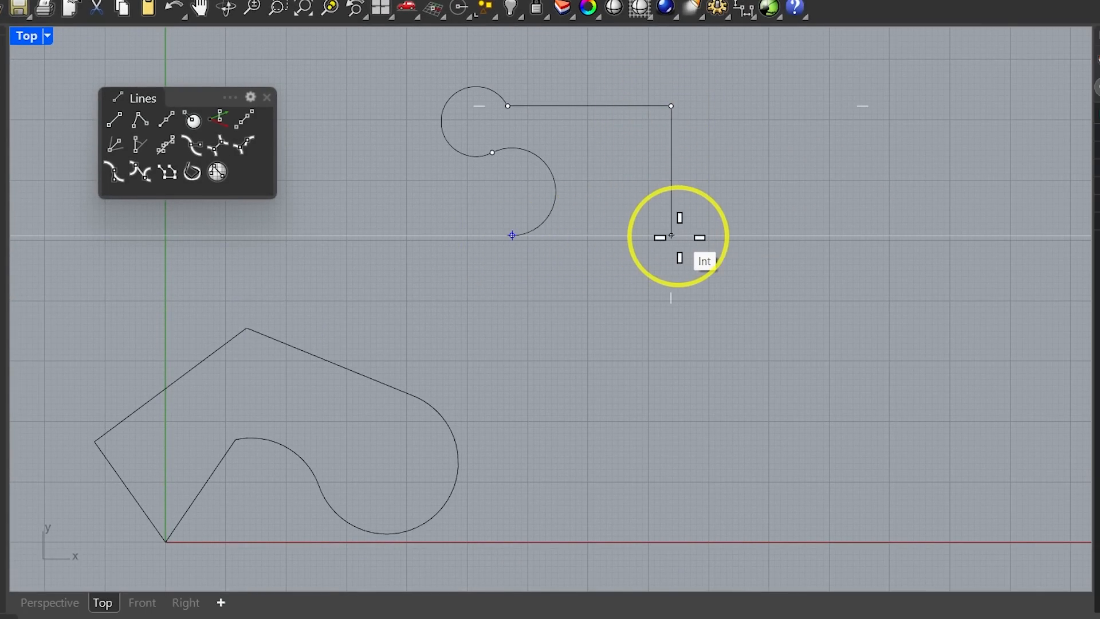
{"action": "left_click", "coordinate": [671, 236]}
{"action": "left_click", "coordinate": [510, 52]}
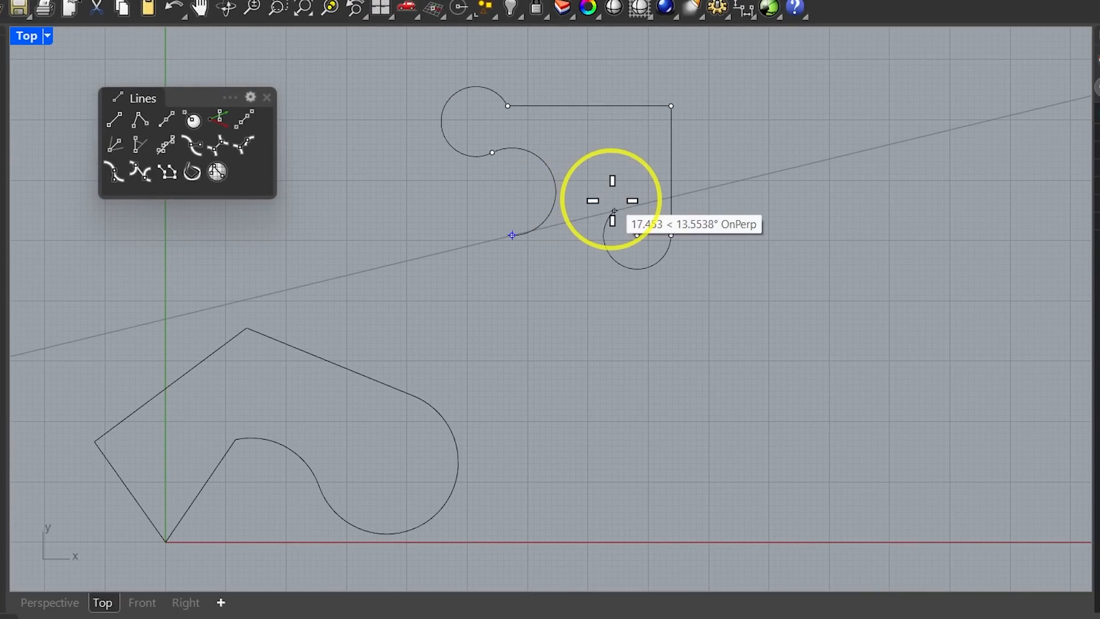
{"action": "left_click", "coordinate": [614, 211]}
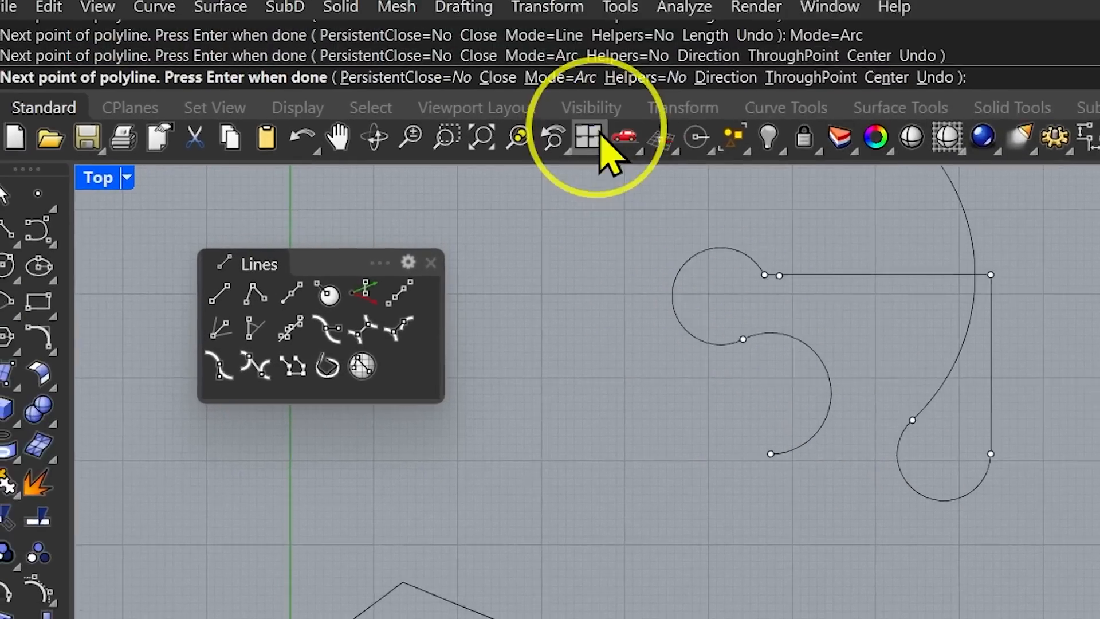
{"action": "left_click", "coordinate": [553, 57]}
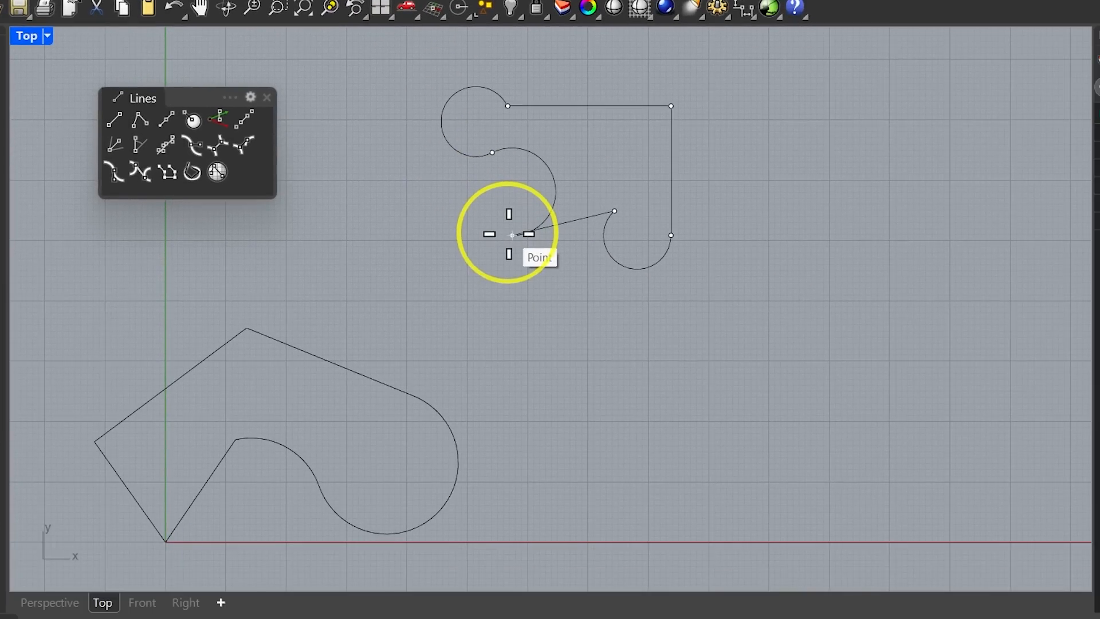
{"action": "left_click", "coordinate": [513, 235]}
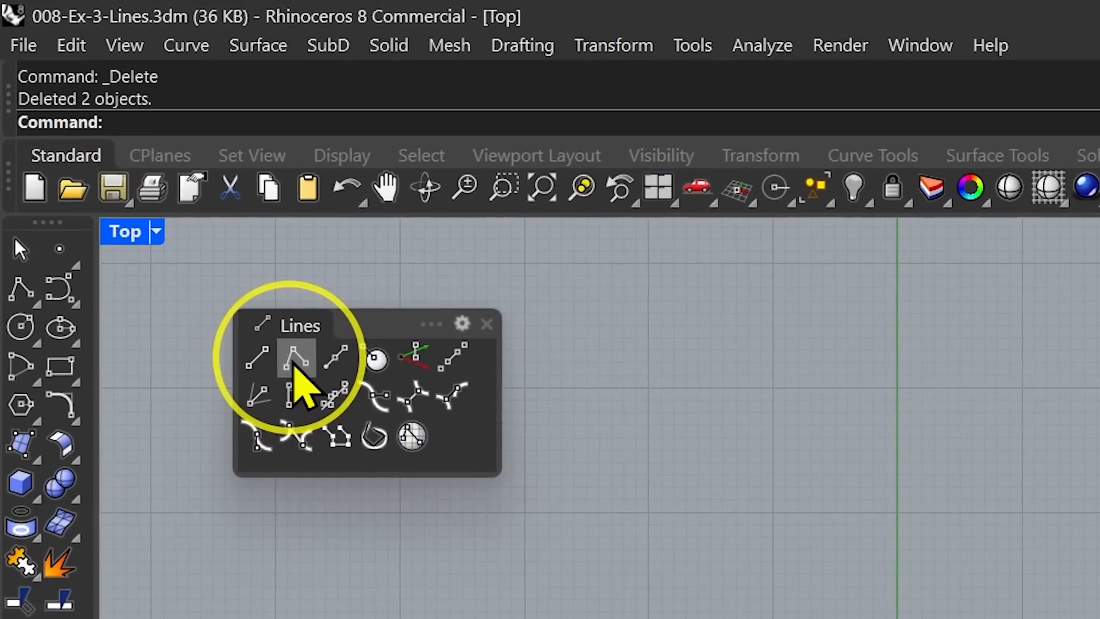
Start the Line command from the Lines palette.
{"action": "left_click", "coordinate": [272, 367]}
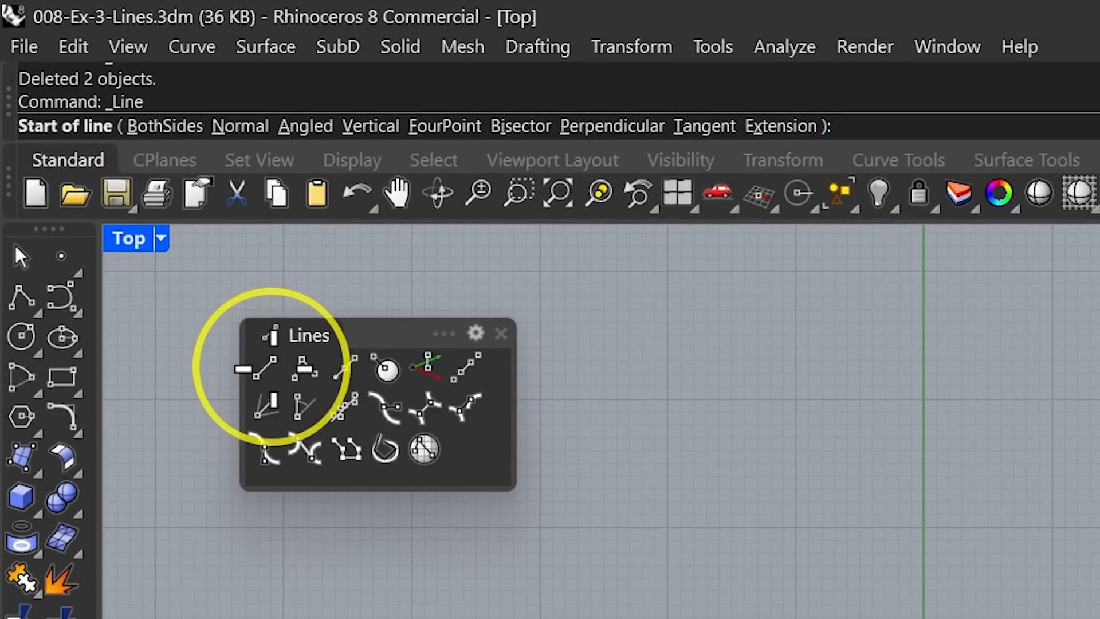